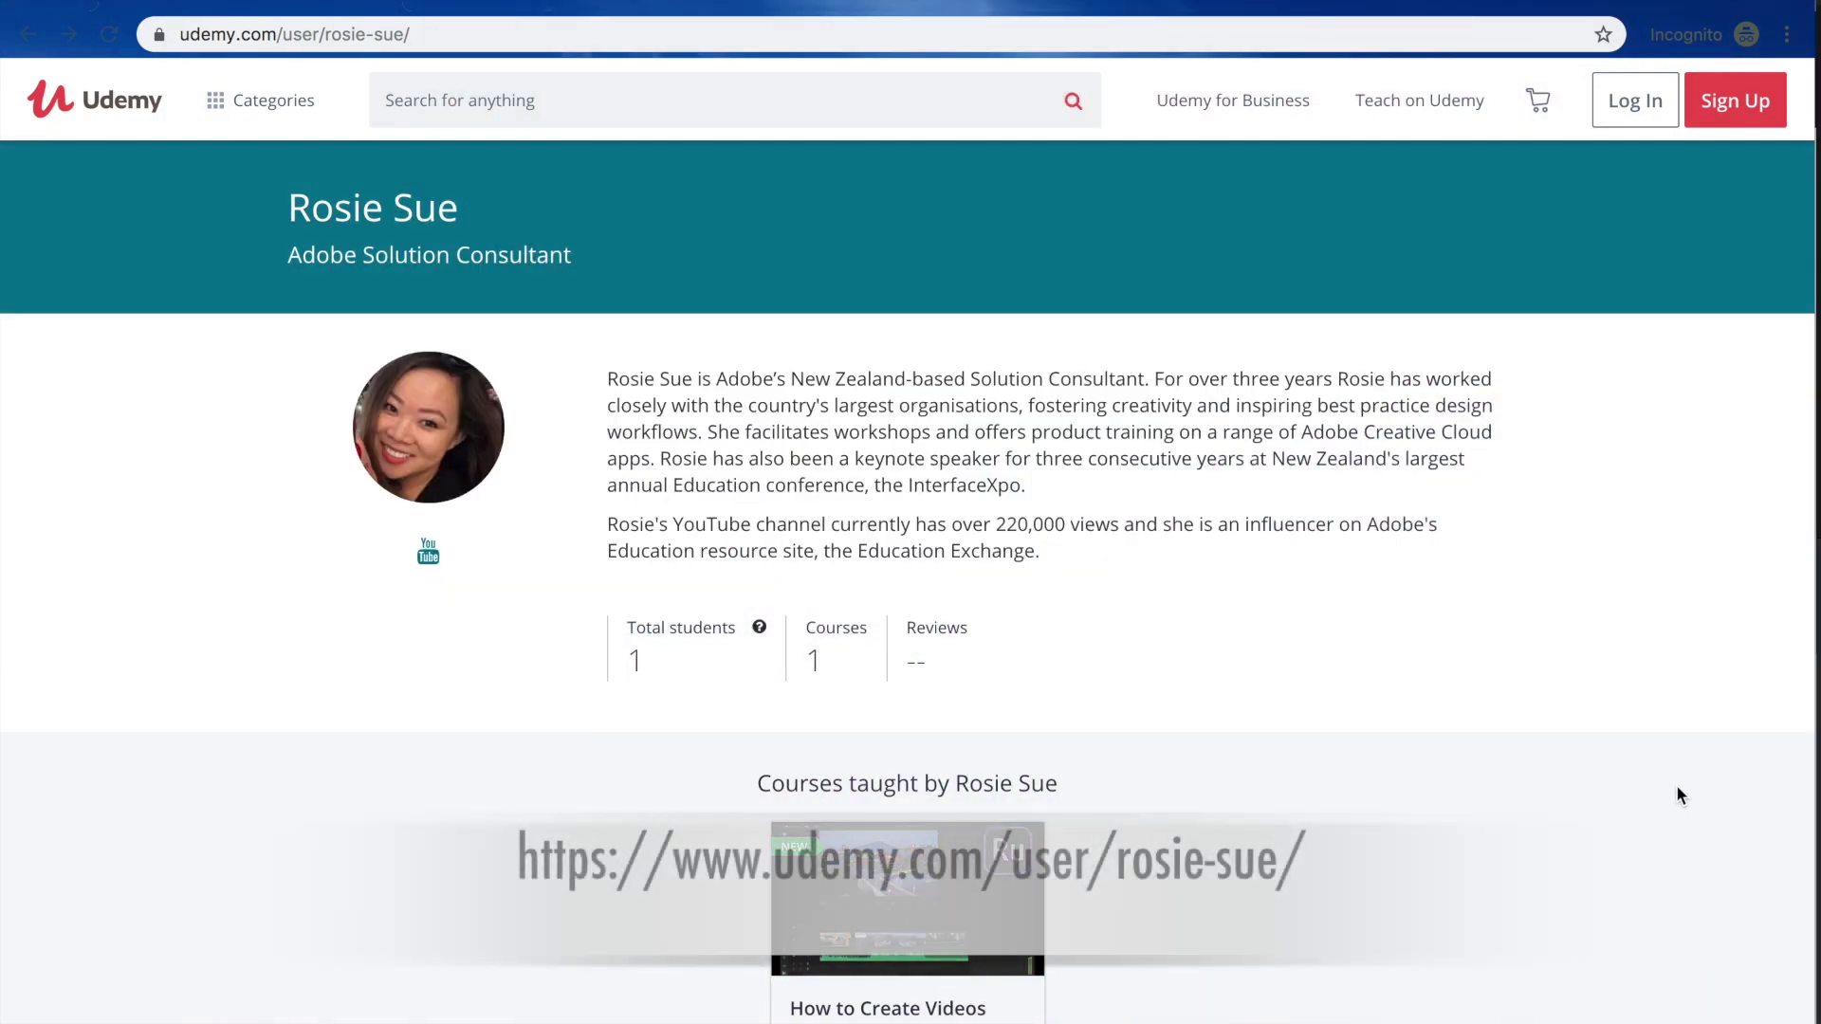
Open the 'How to Create Videos using Adobe Premiere Rush' course from the instructor's profile and browse its page
scroll(1677, 795, "down", 6)
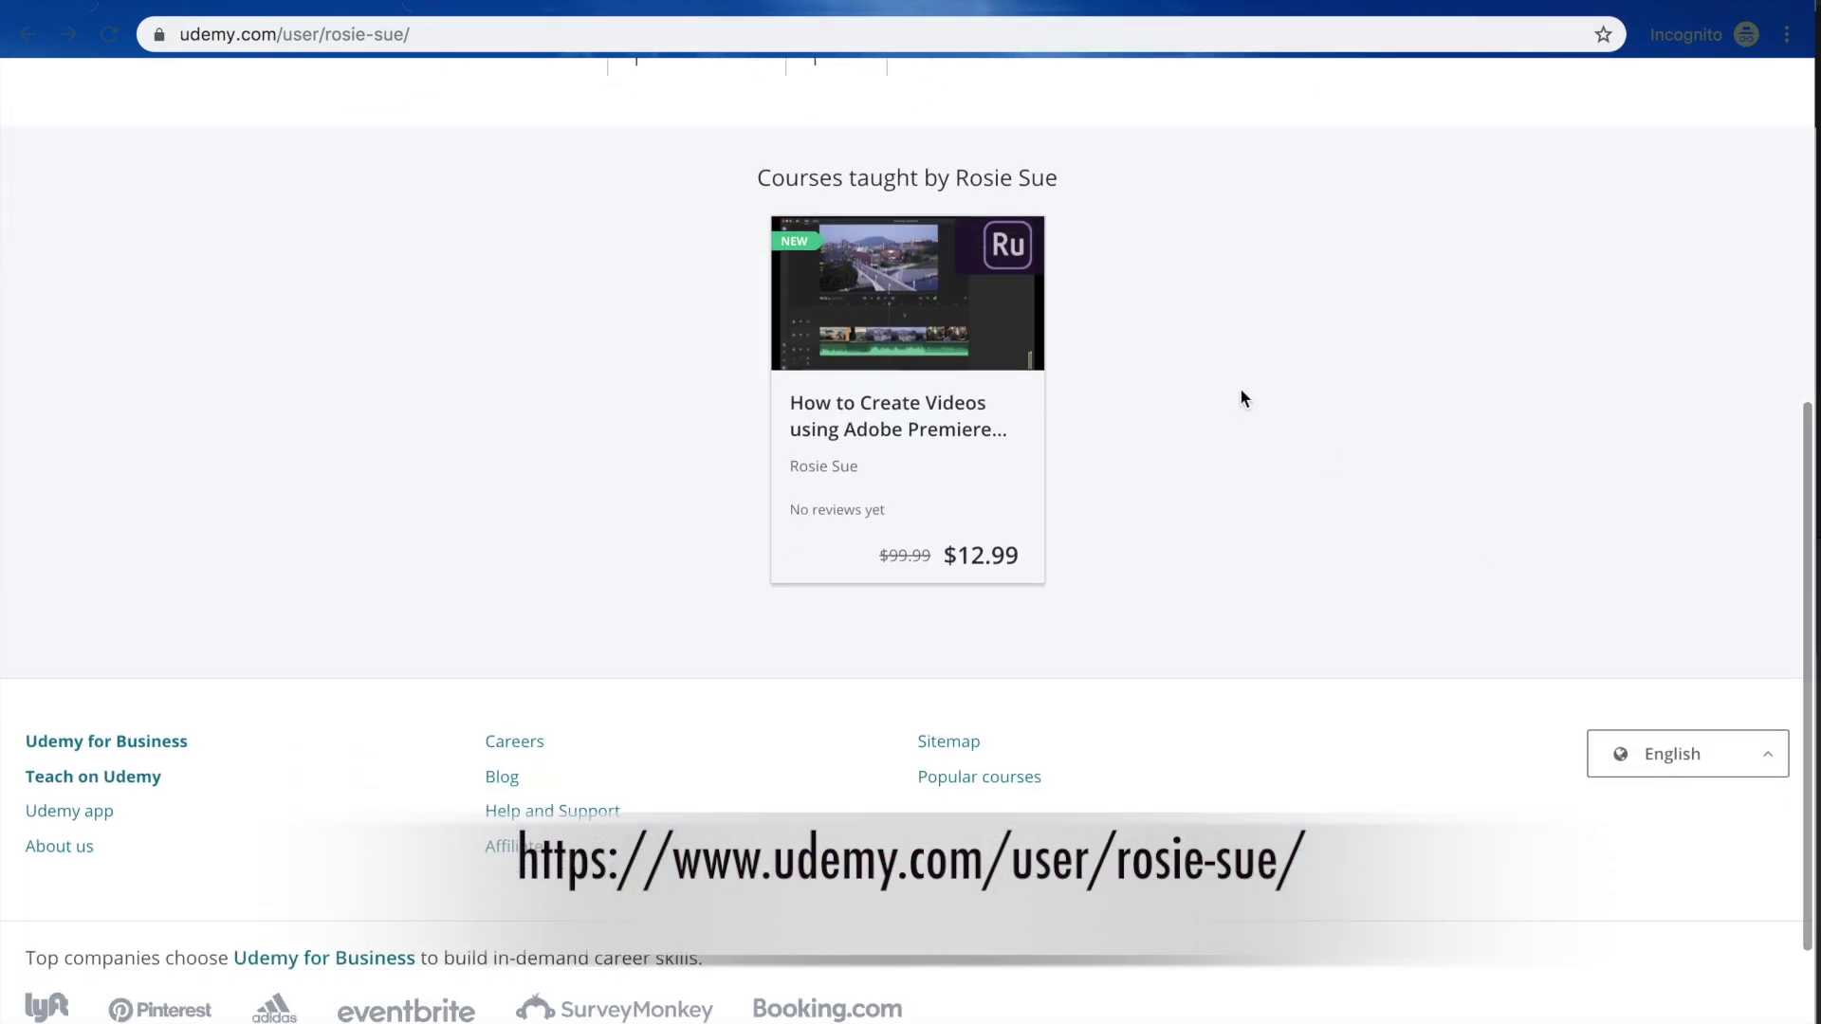
left_click(877, 418)
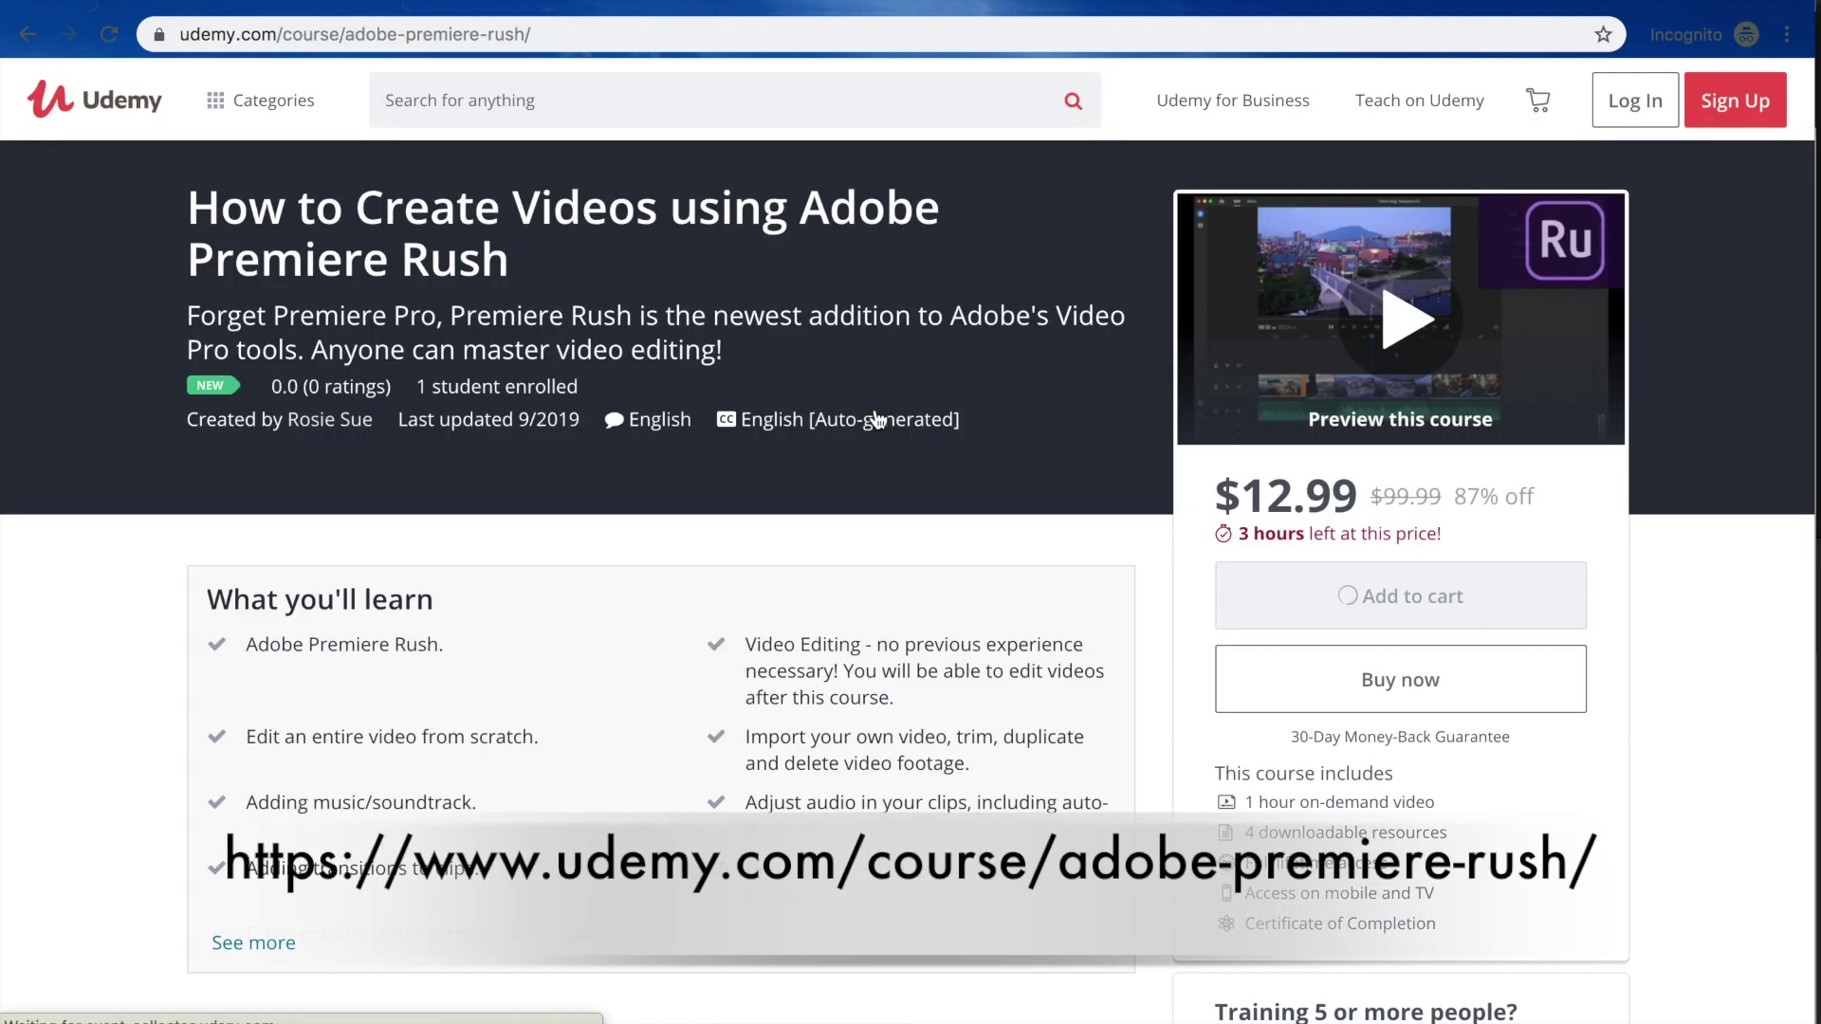
scroll(1744, 746, "down", 2)
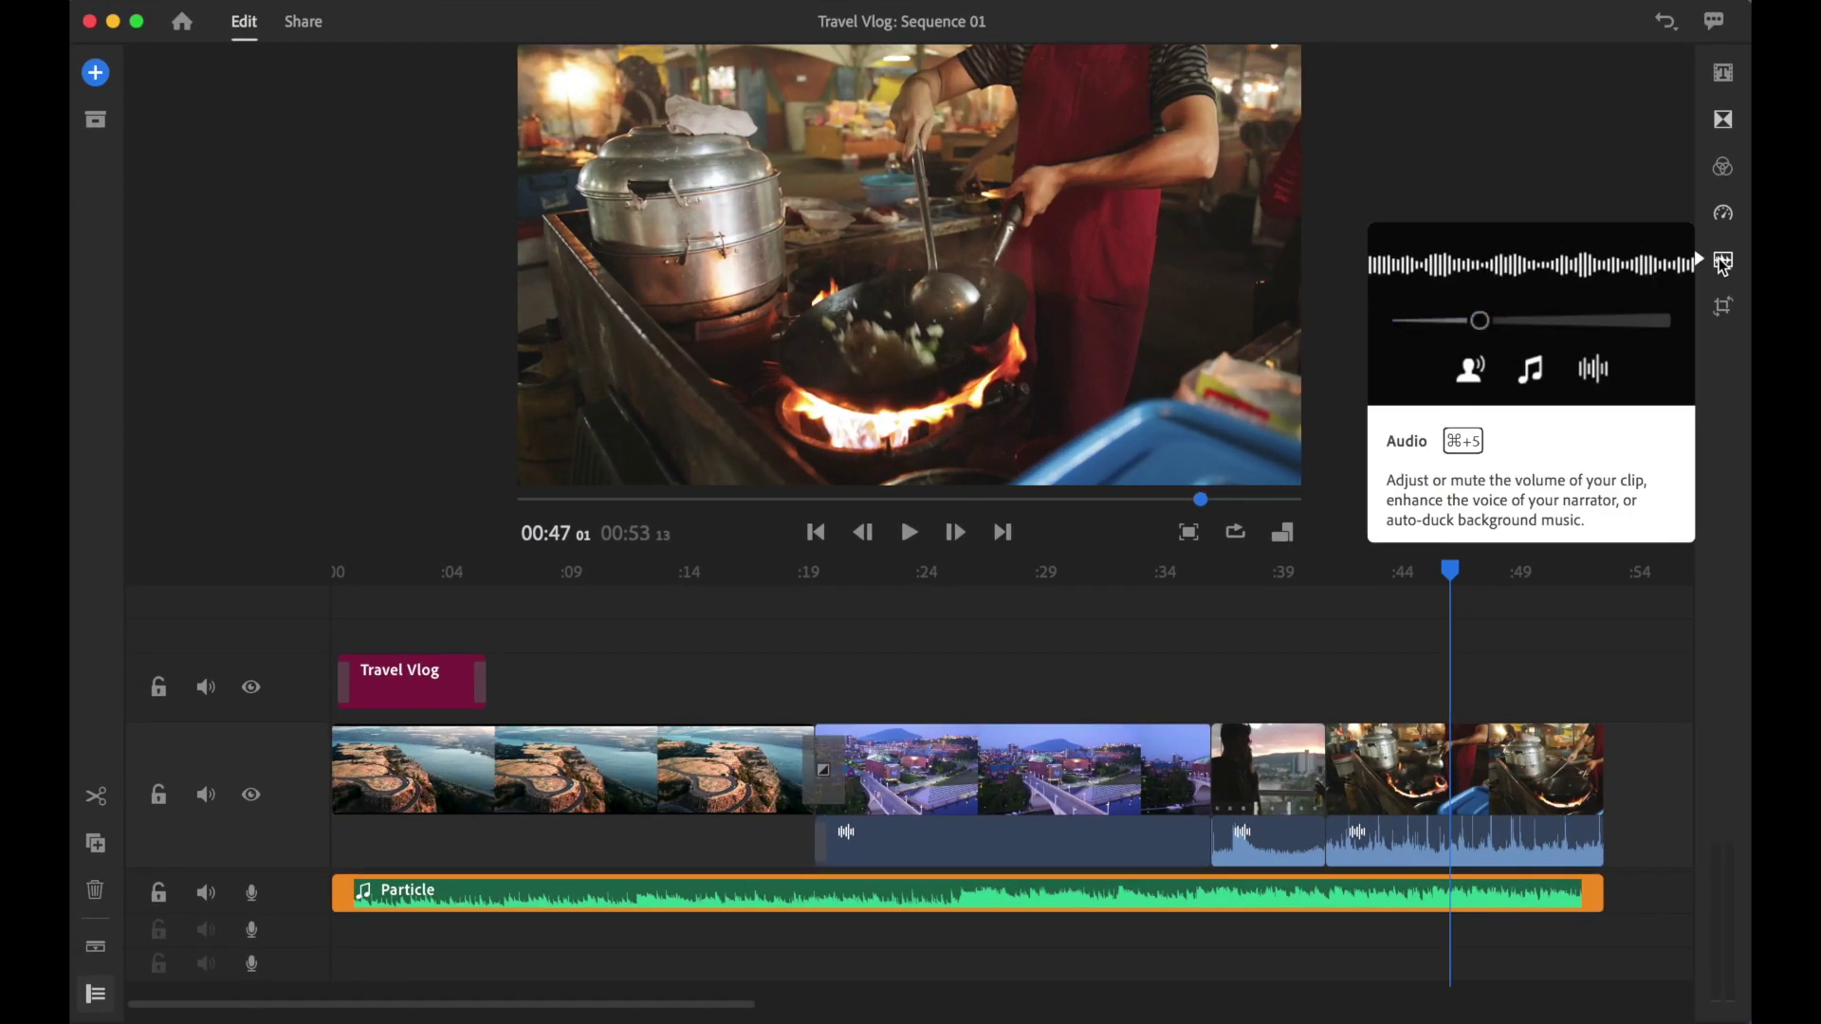
Raise the sunset toasting clip's volume from 50 to 73 and preview it
left_click(1722, 263)
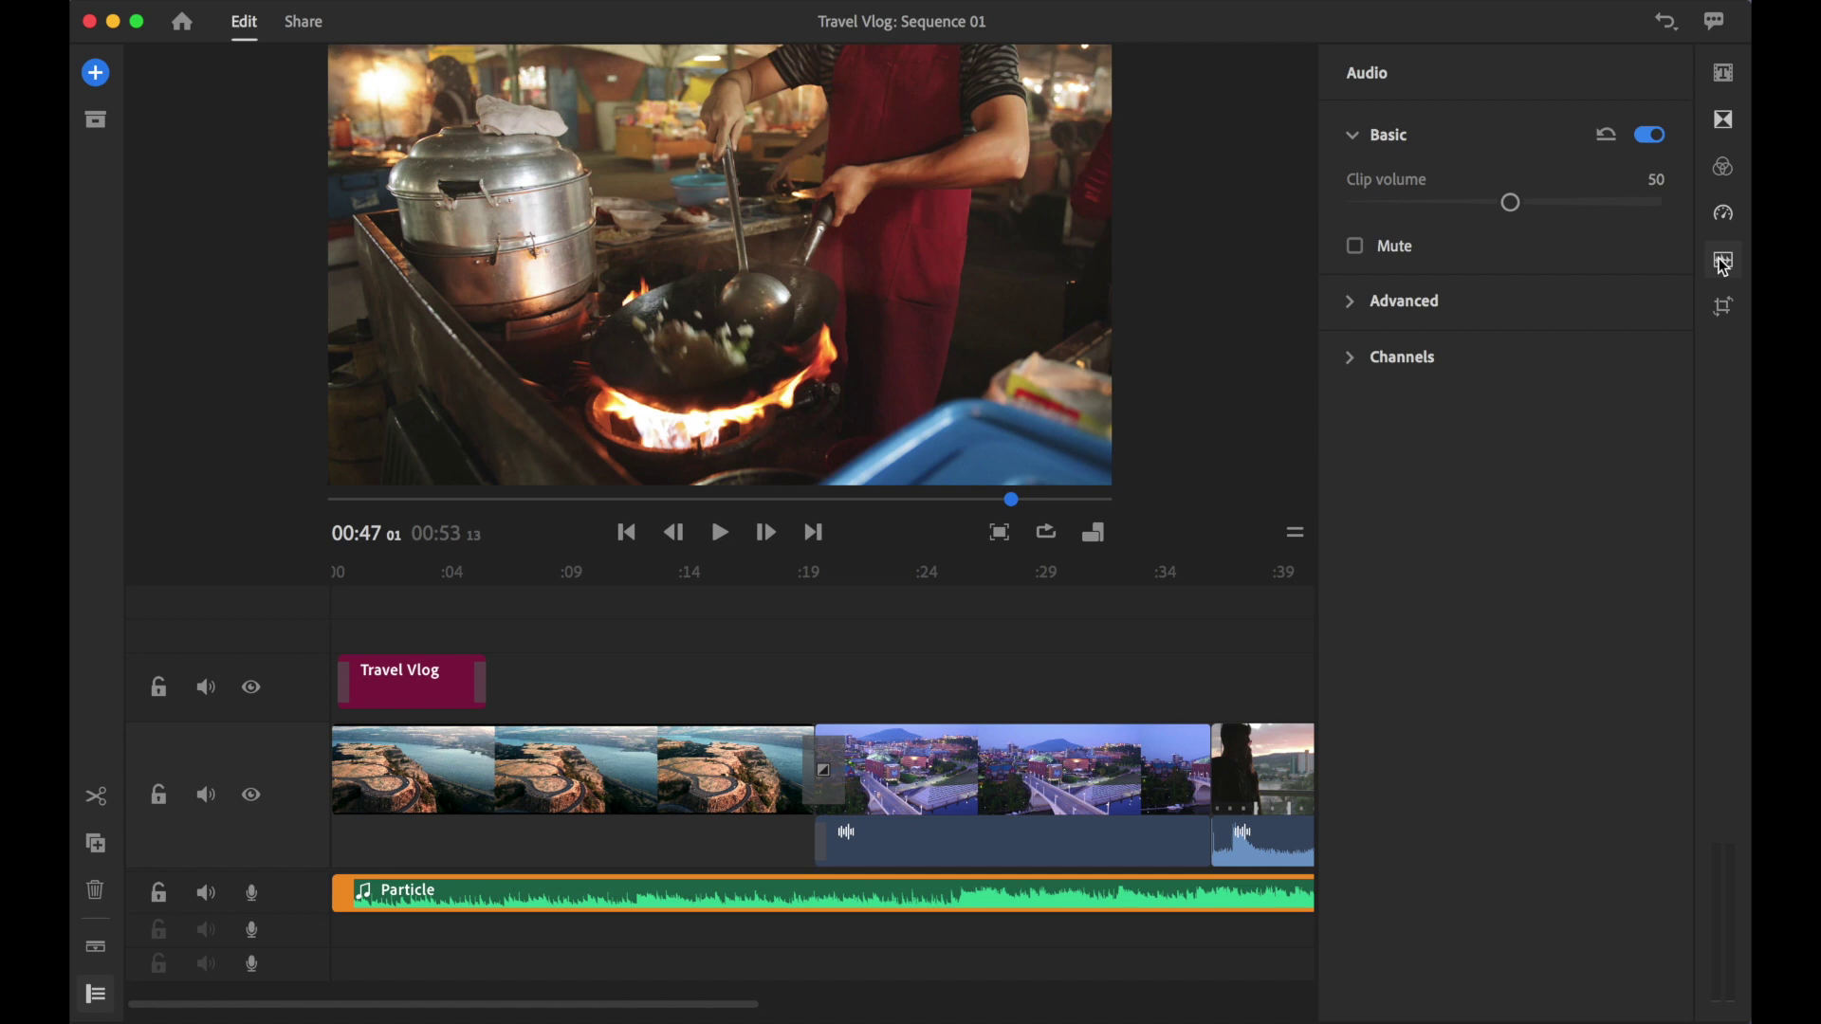
scroll(1153, 700, "right", 5)
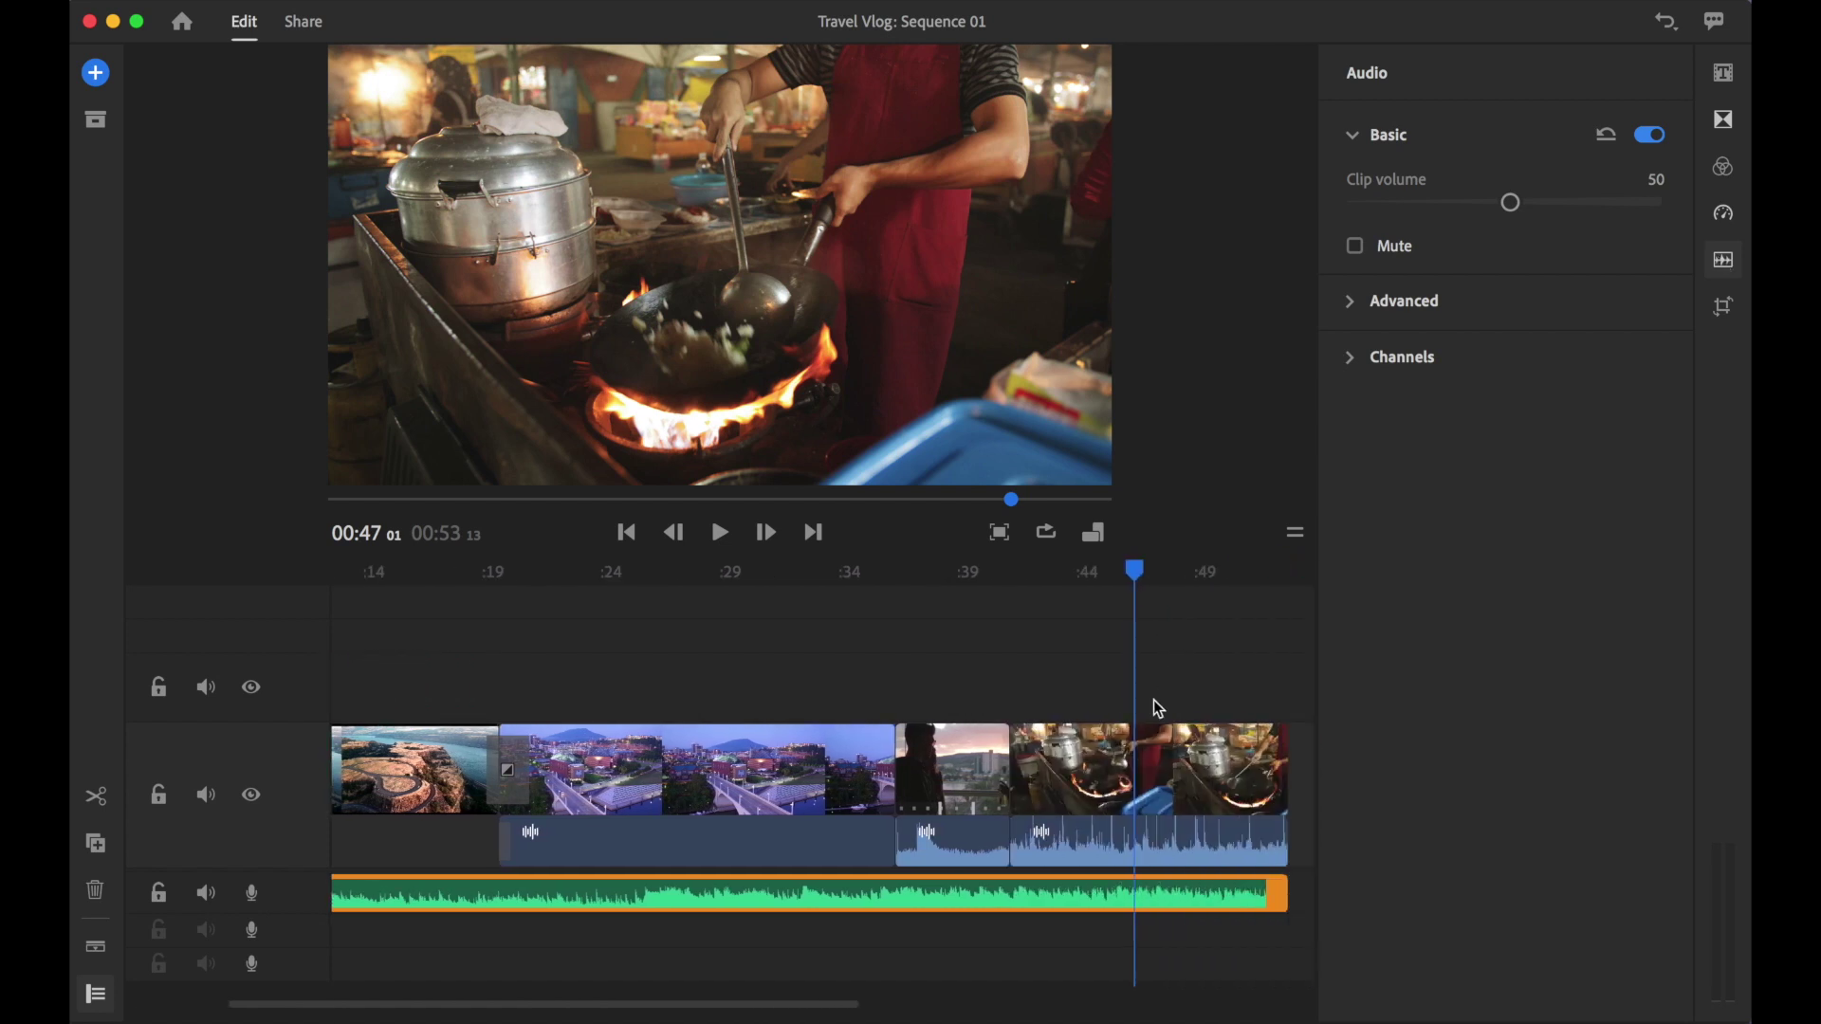
left_click(955, 768)
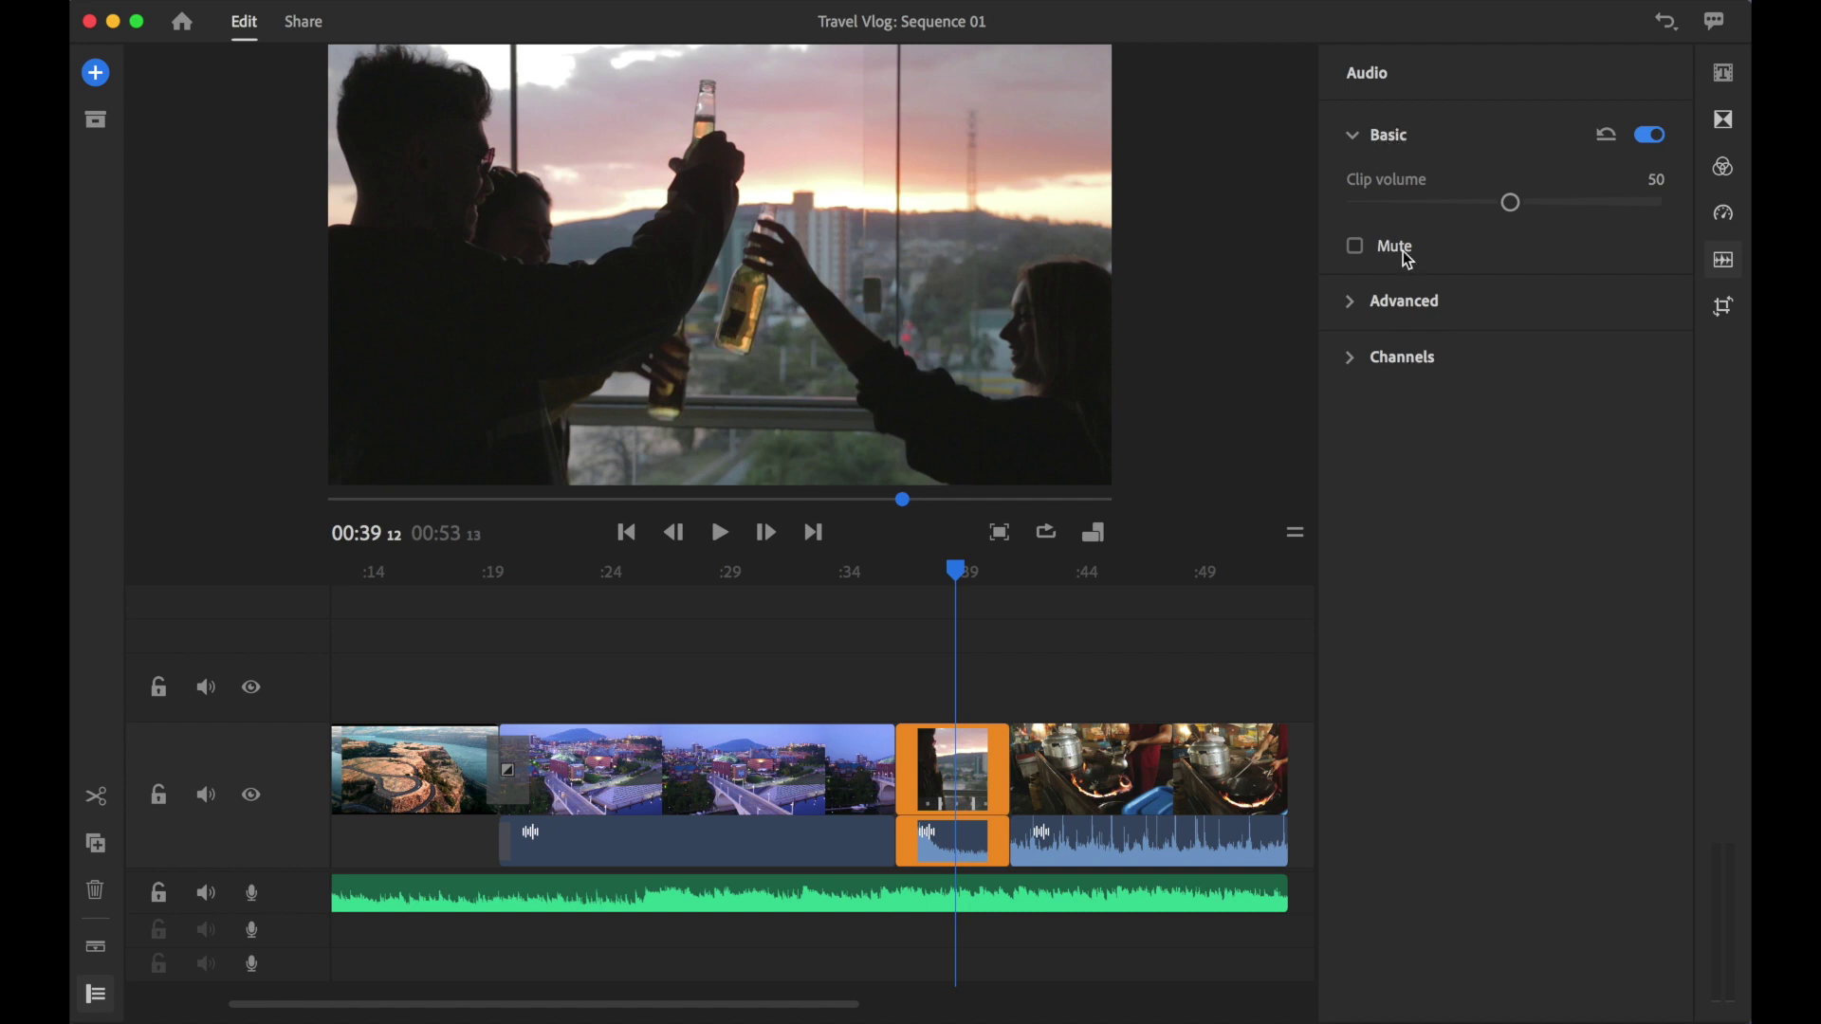
left_click(1405, 149)
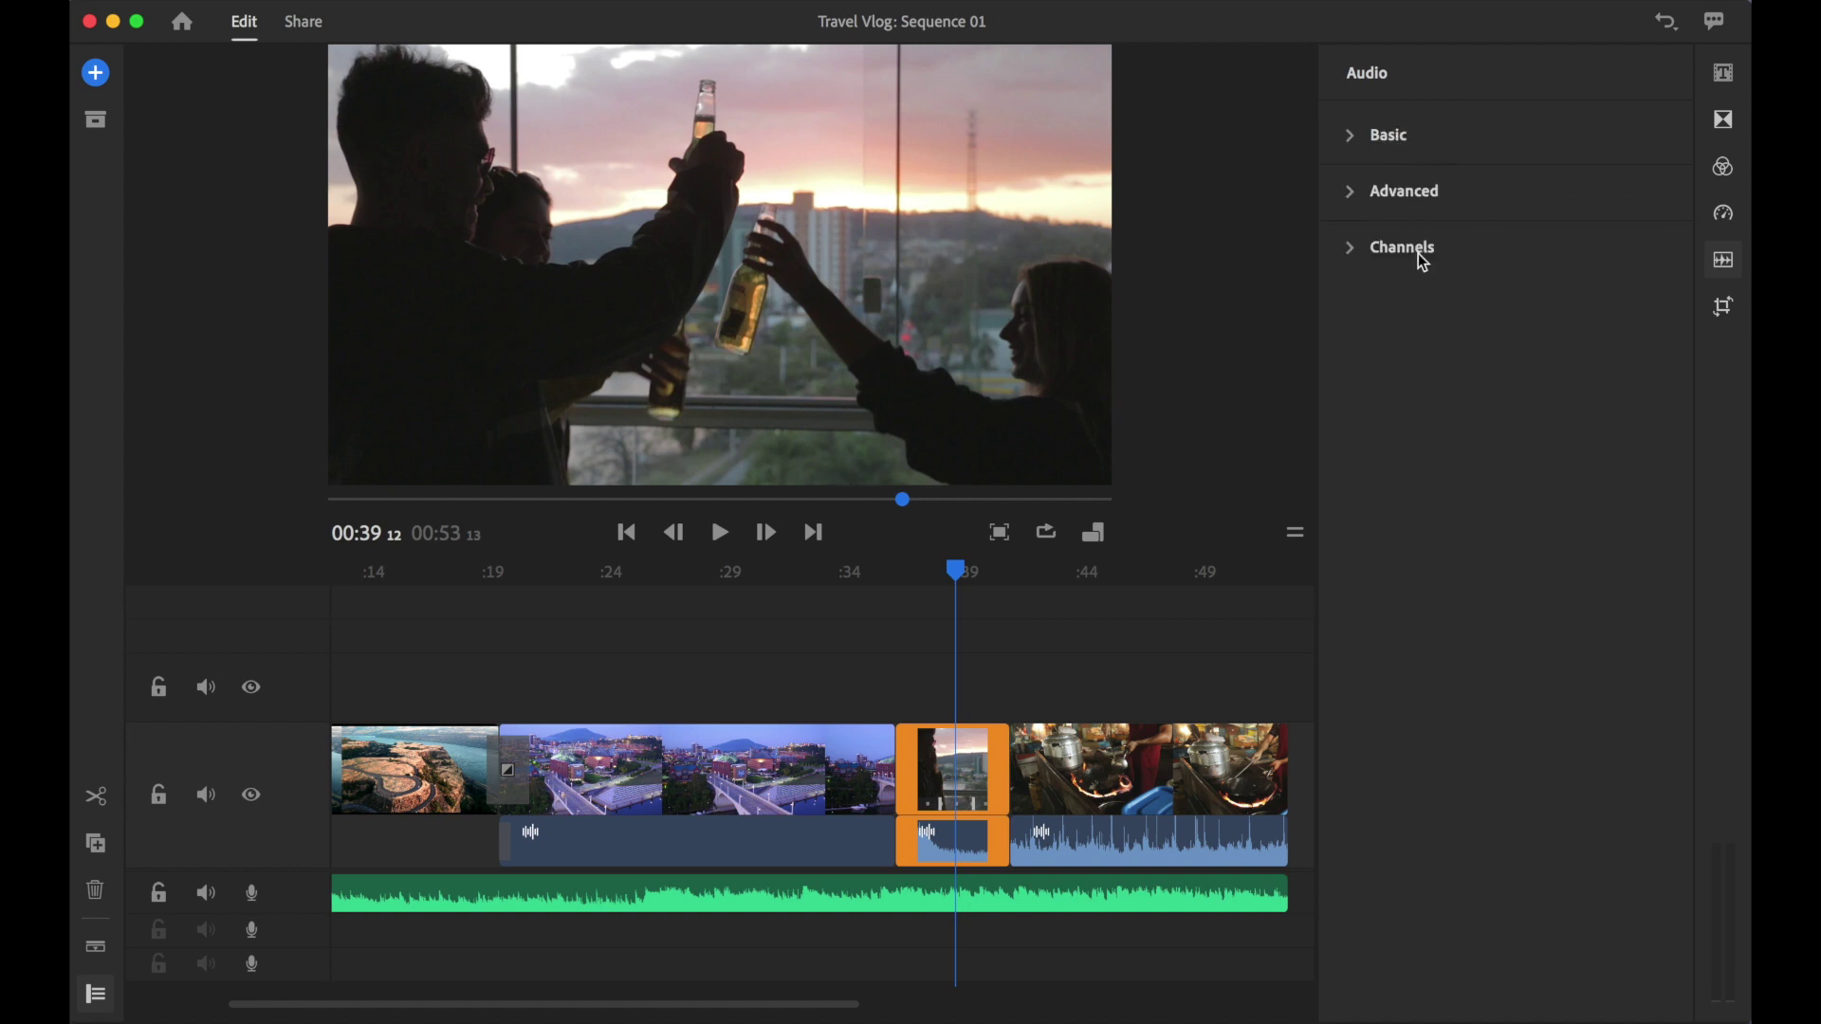
left_click(1383, 134)
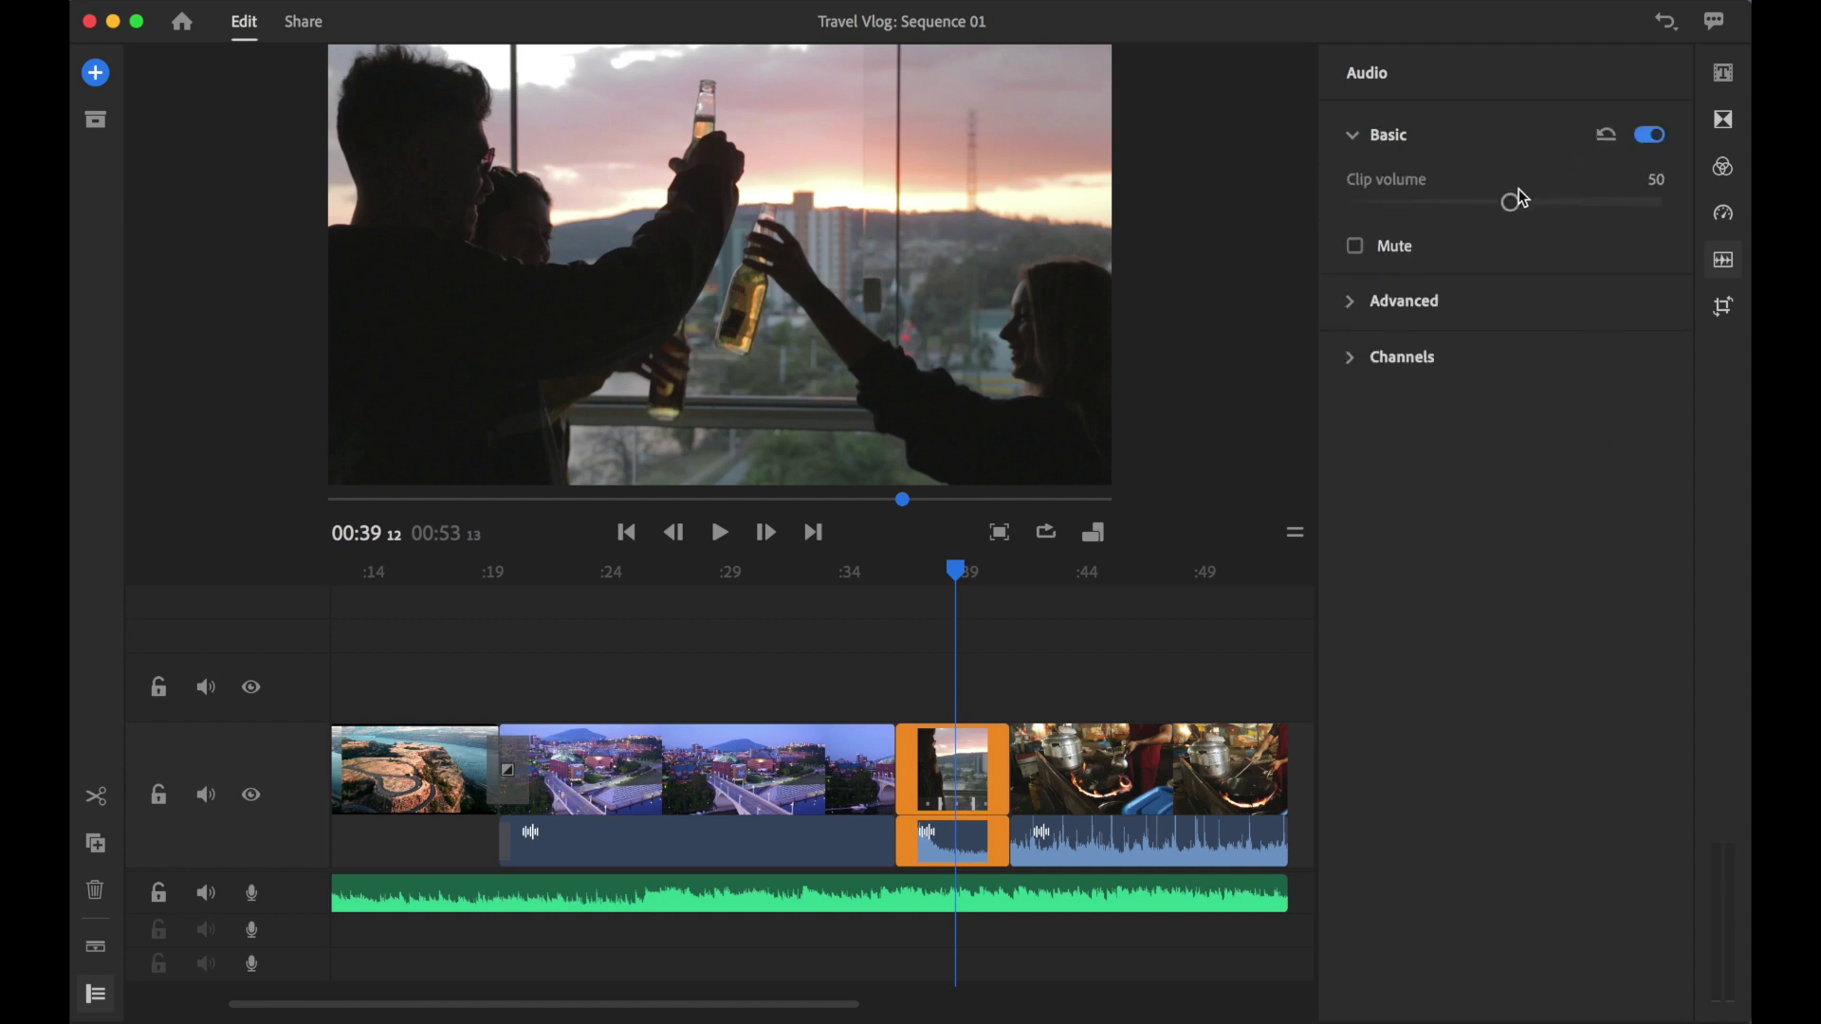
left_click_drag(1512, 203, 1579, 203)
left_click(719, 533)
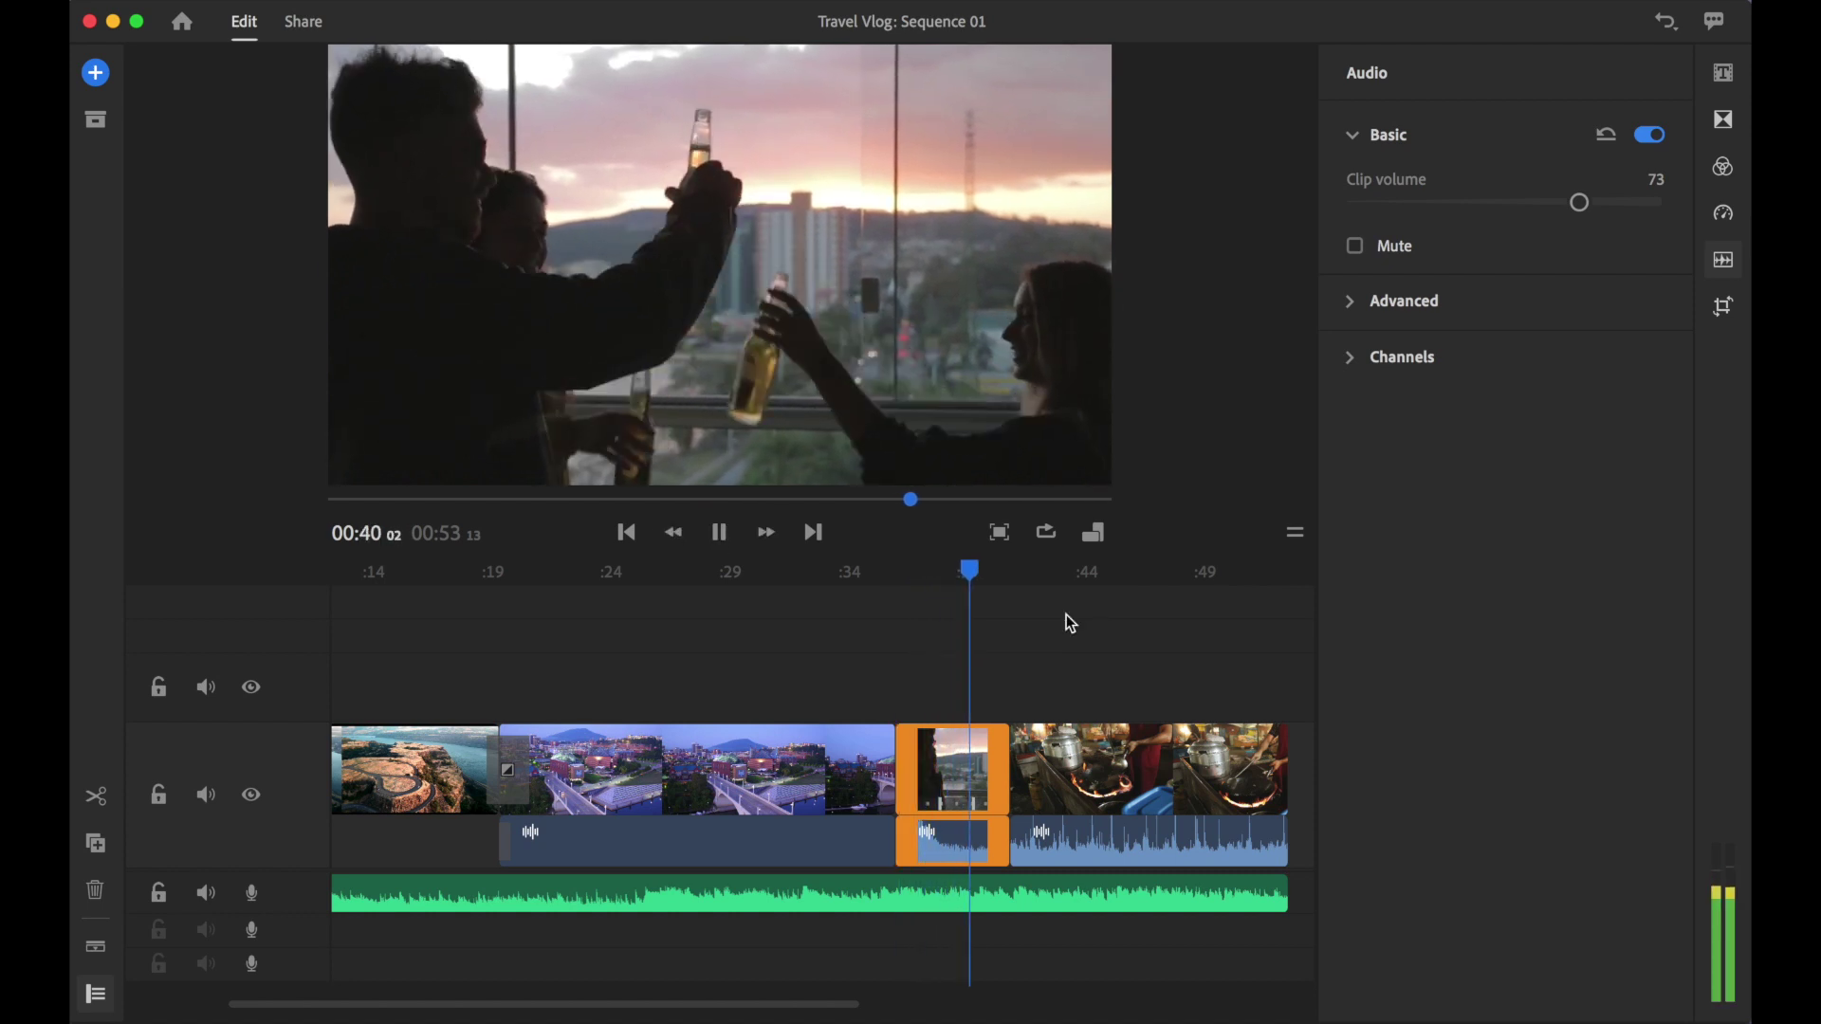
left_click(719, 533)
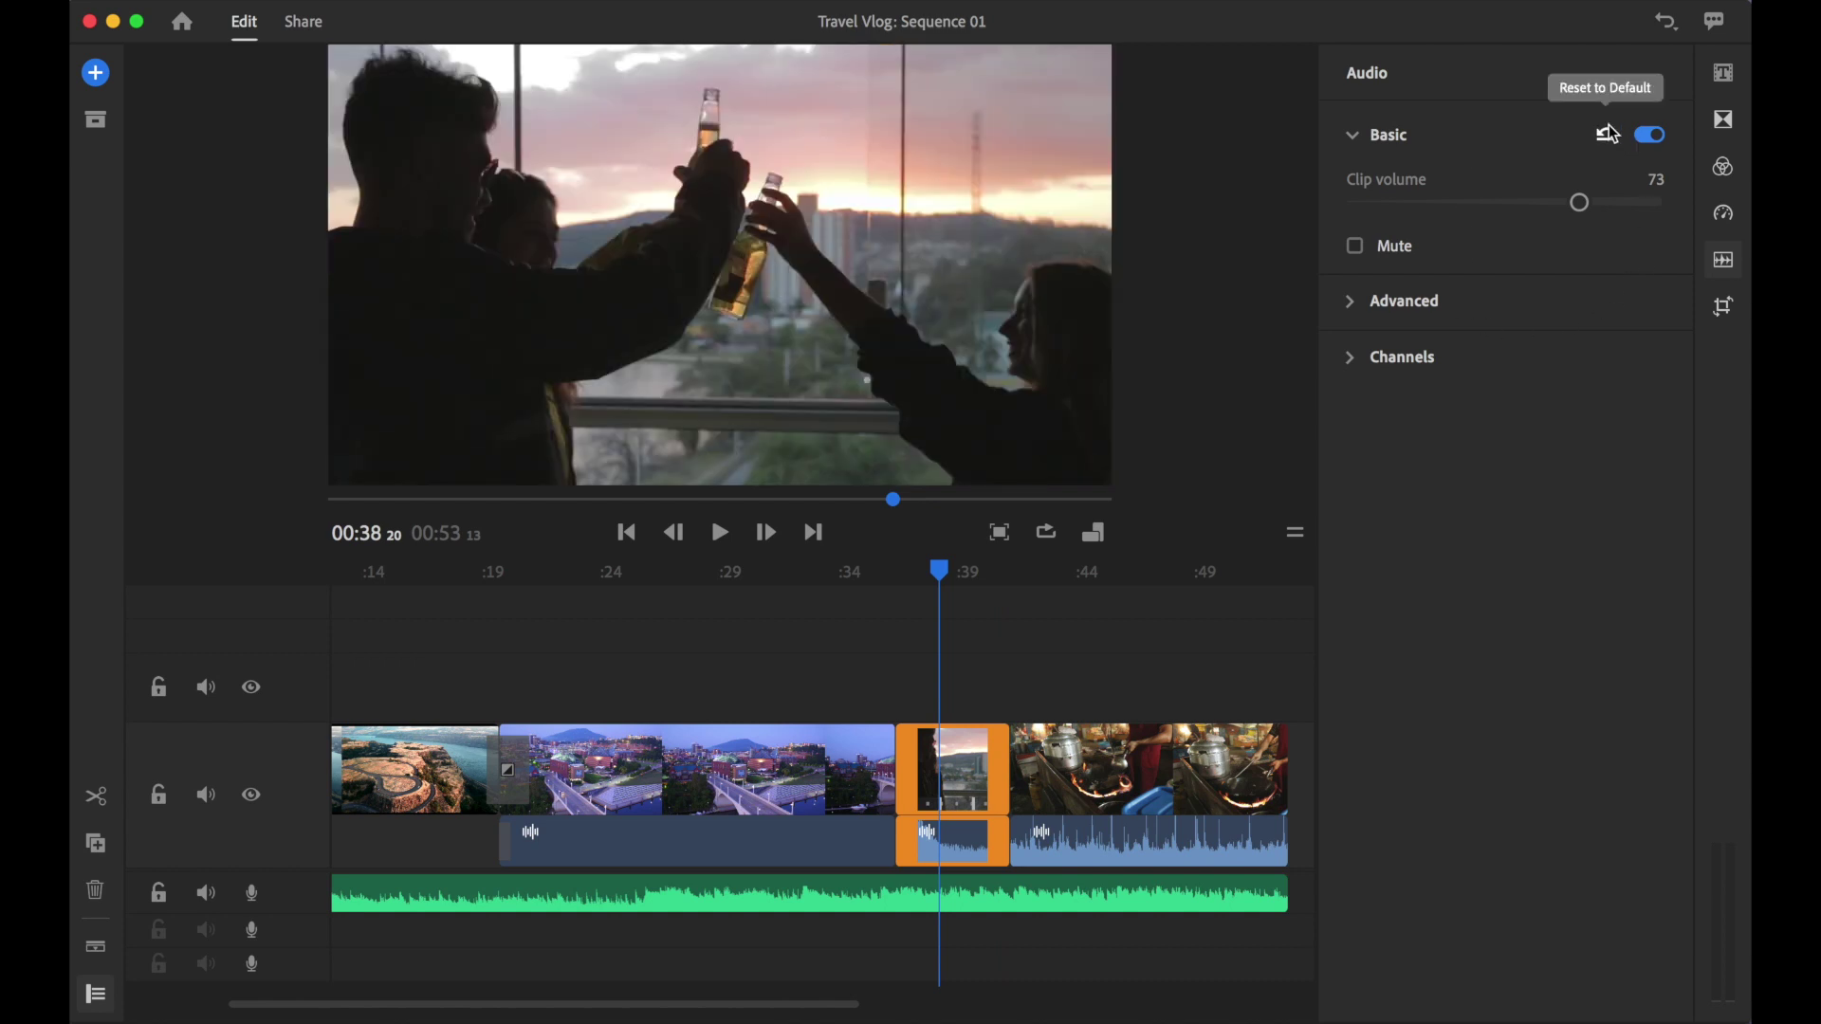
Mute the sunset clip to hear it silenced, then unmute it again
left_click(1393, 246)
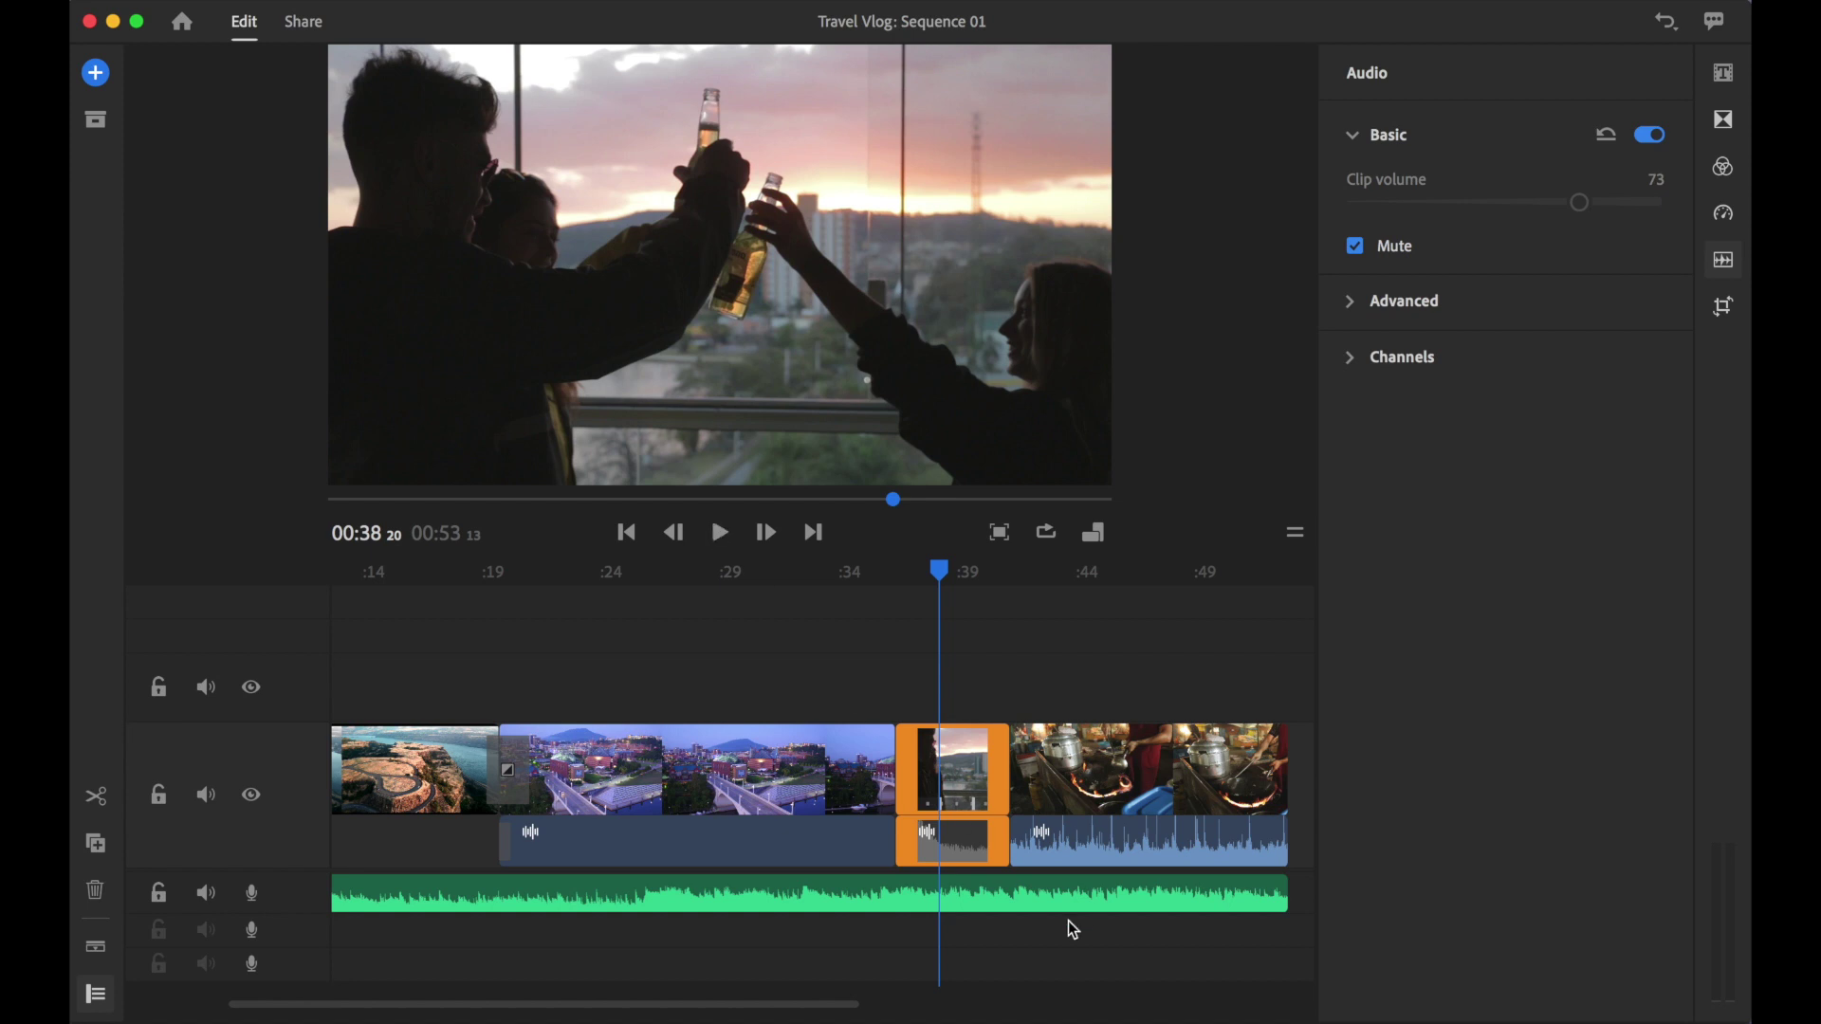
left_click(721, 532)
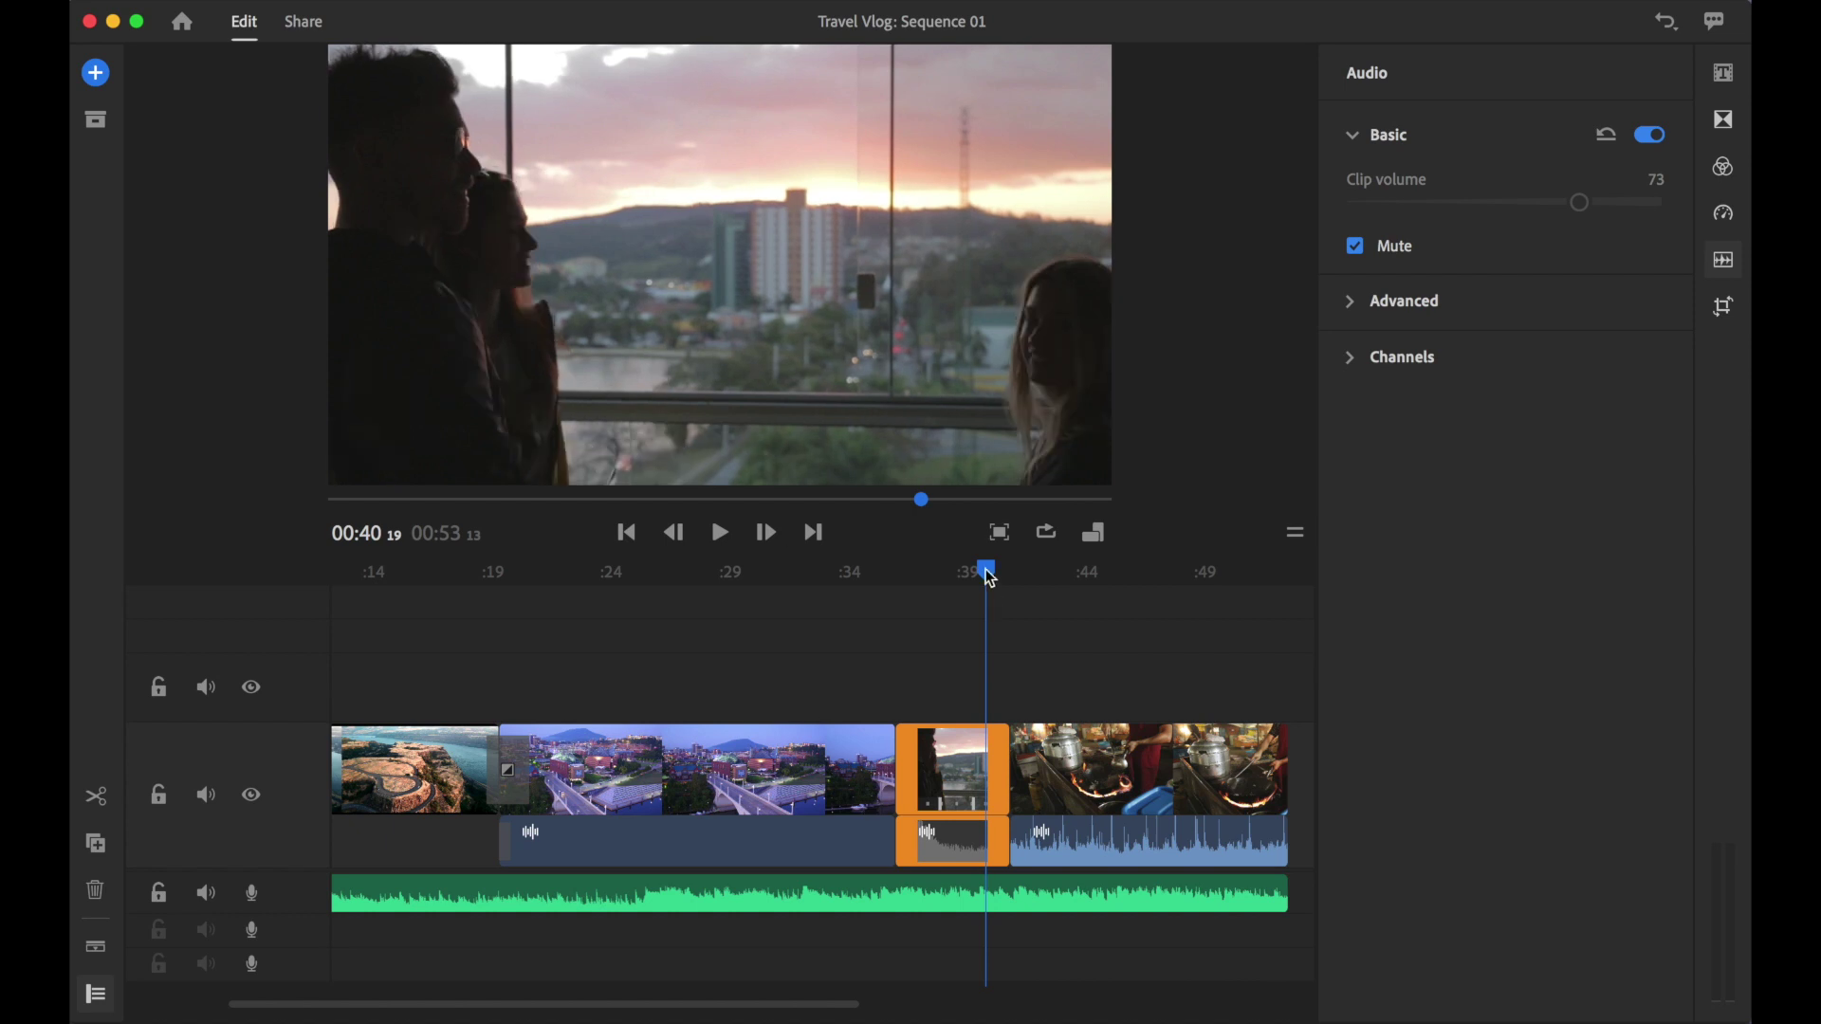
mouse_move(990, 579)
left_mouse_down()
mouse_move(918, 572)
mouse_move(965, 572)
left_mouse_up()
left_click(1355, 246)
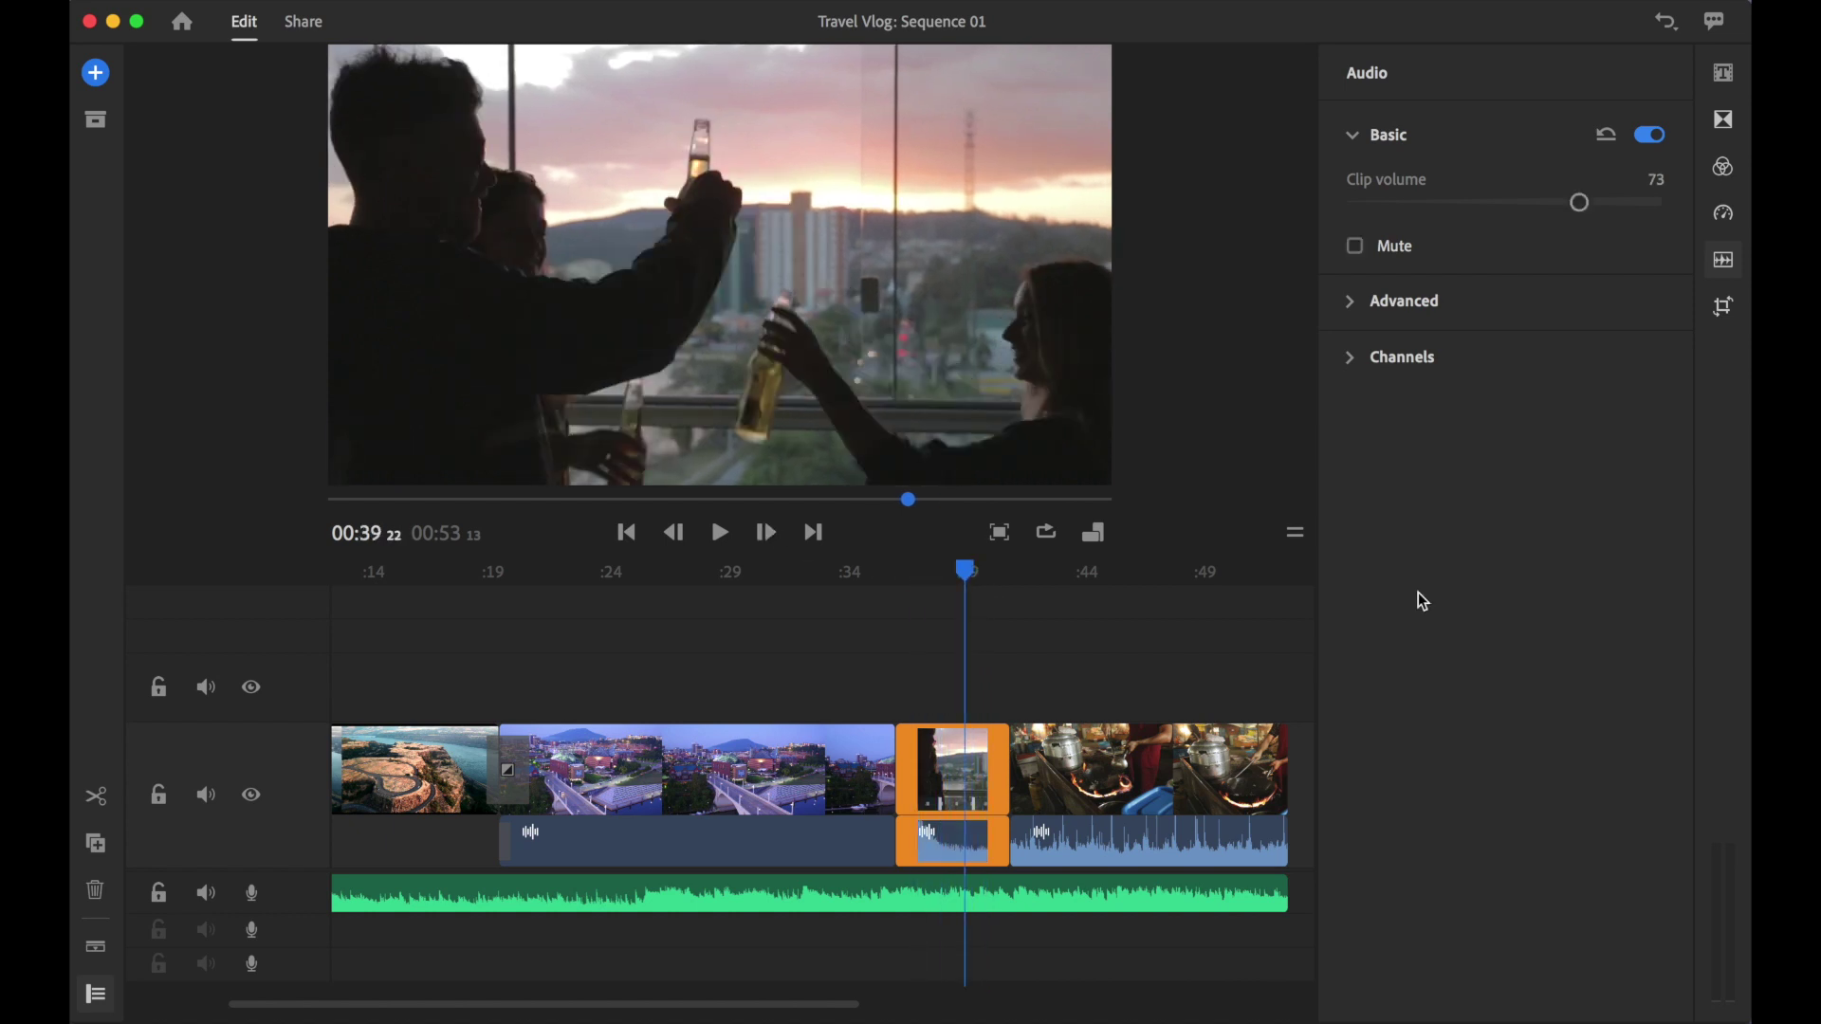
Mute the sunset clip's left audio channel, leaving its audio type as Other
left_click(1350, 304)
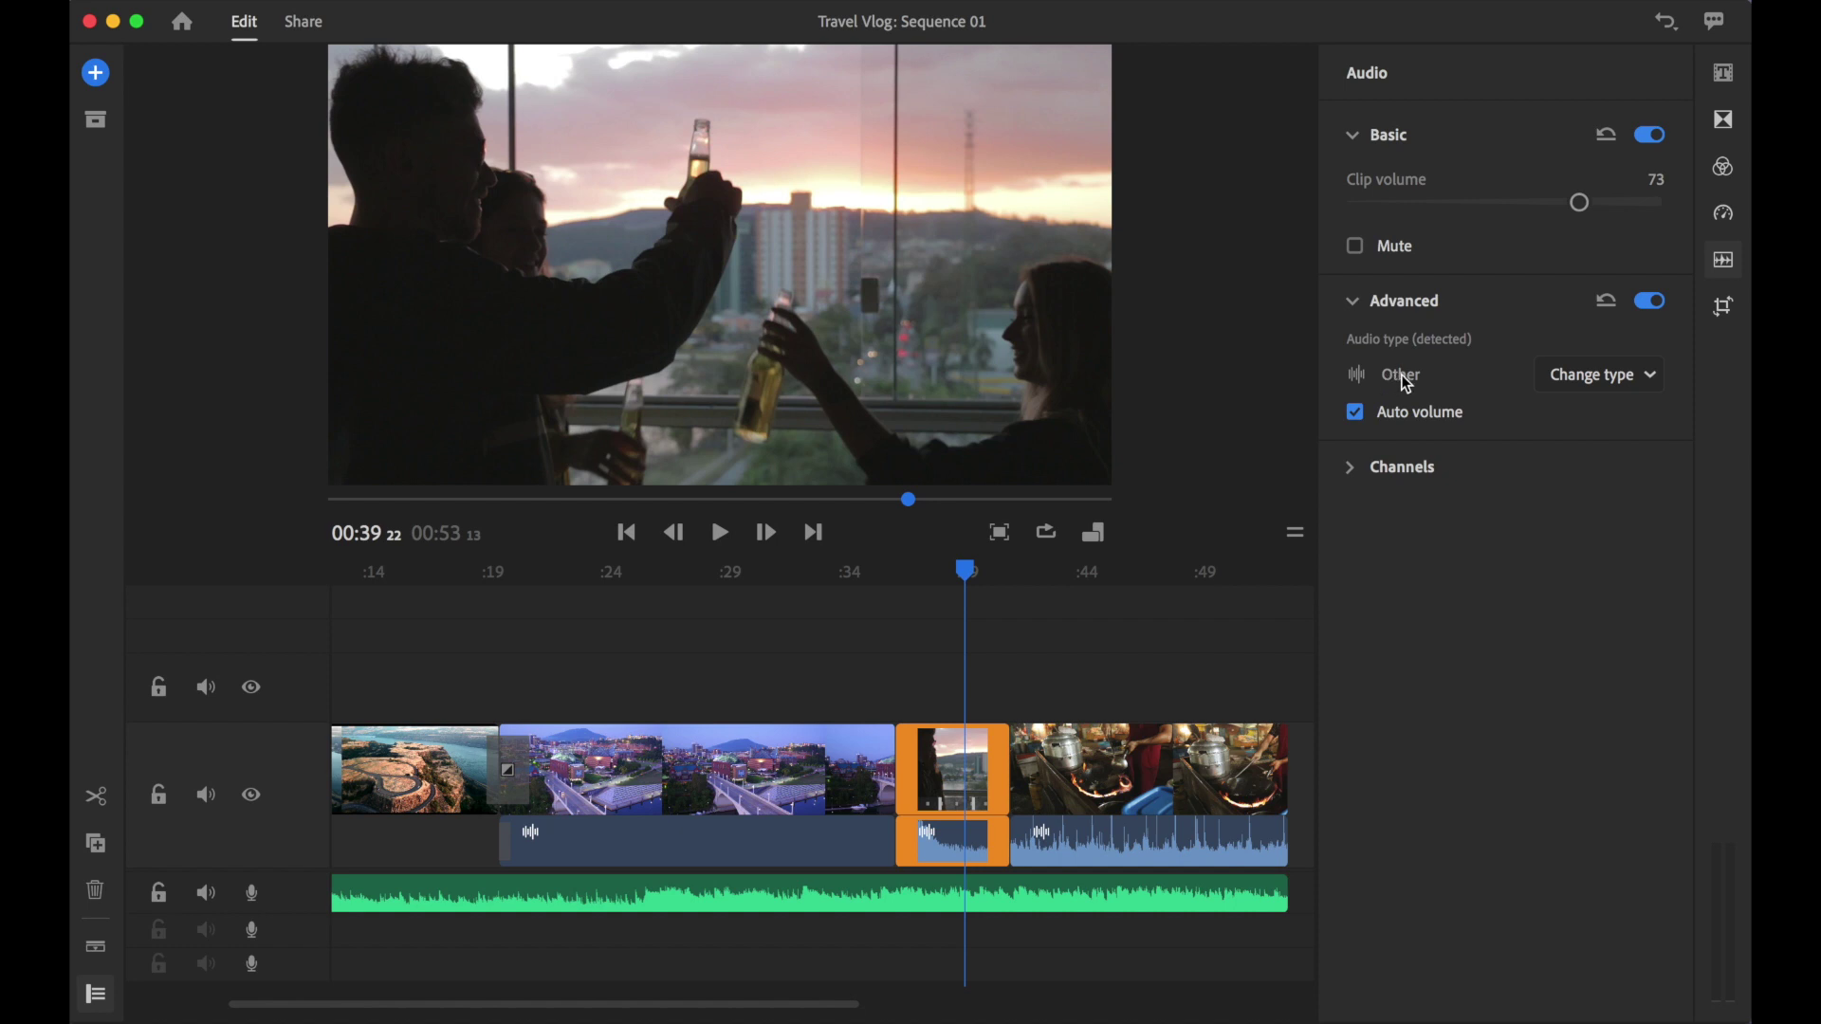
left_click(1577, 378)
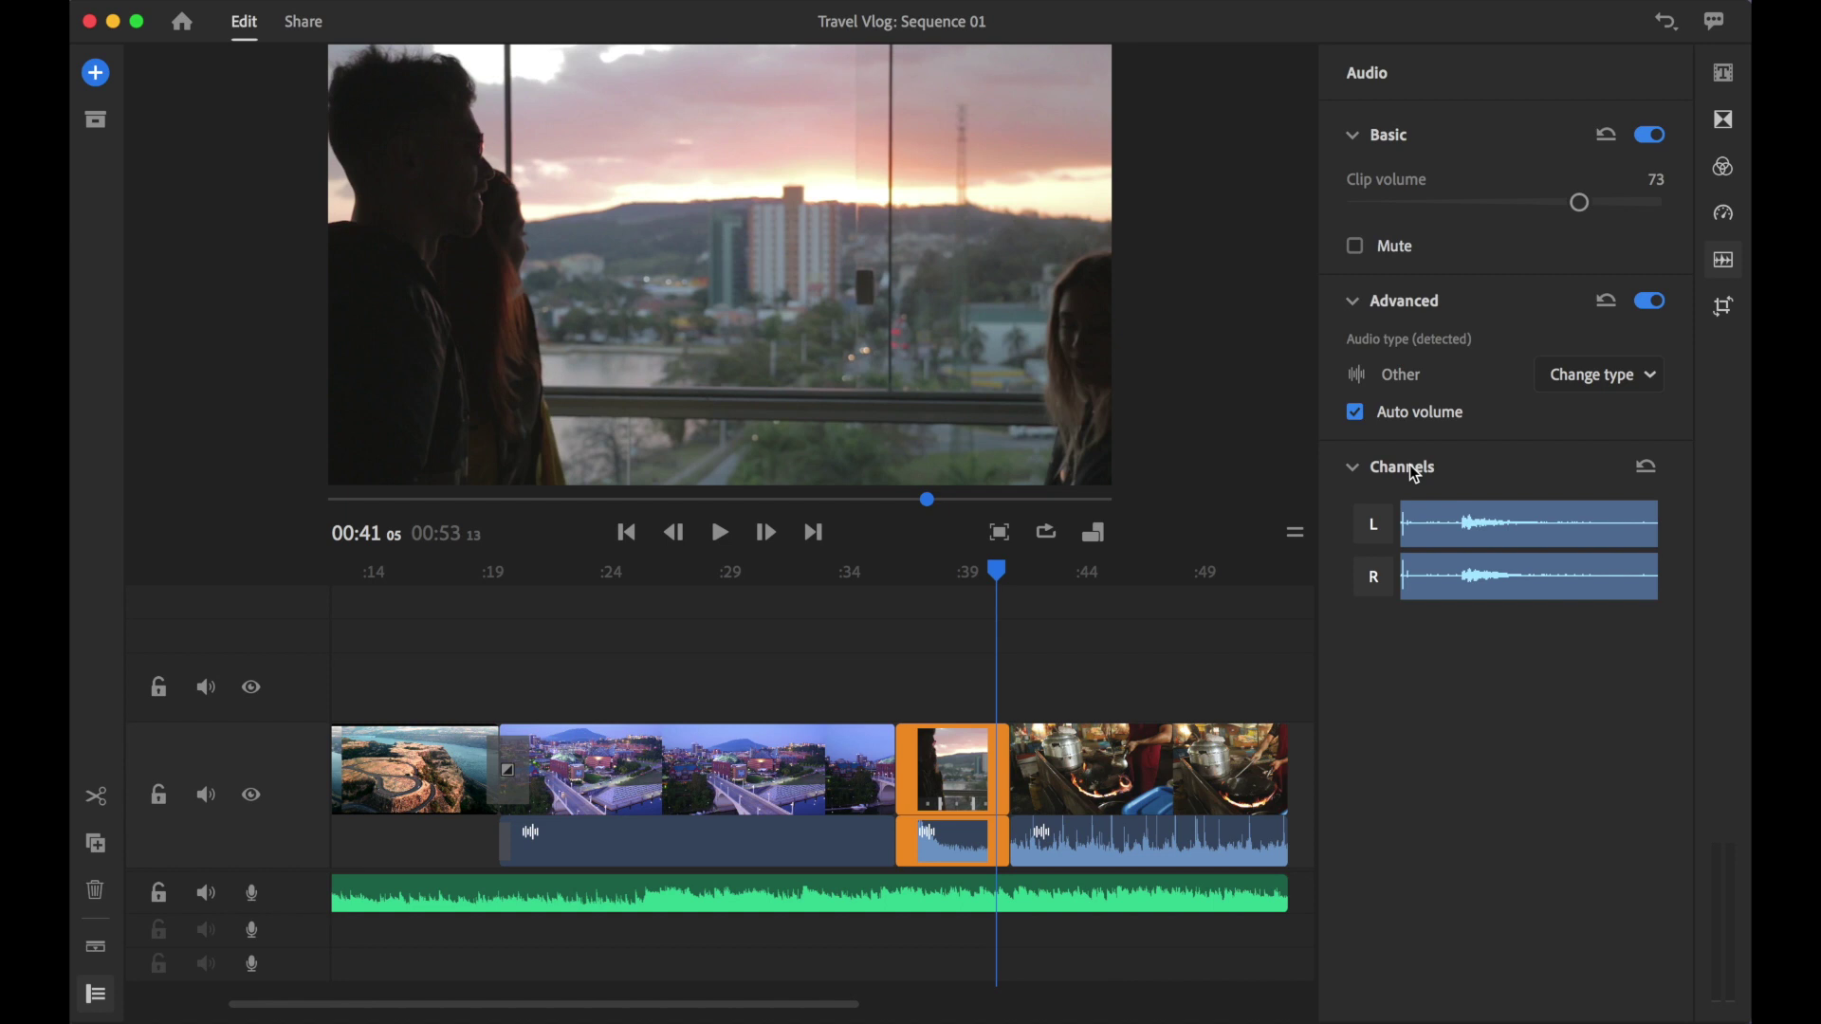
left_click(1383, 527)
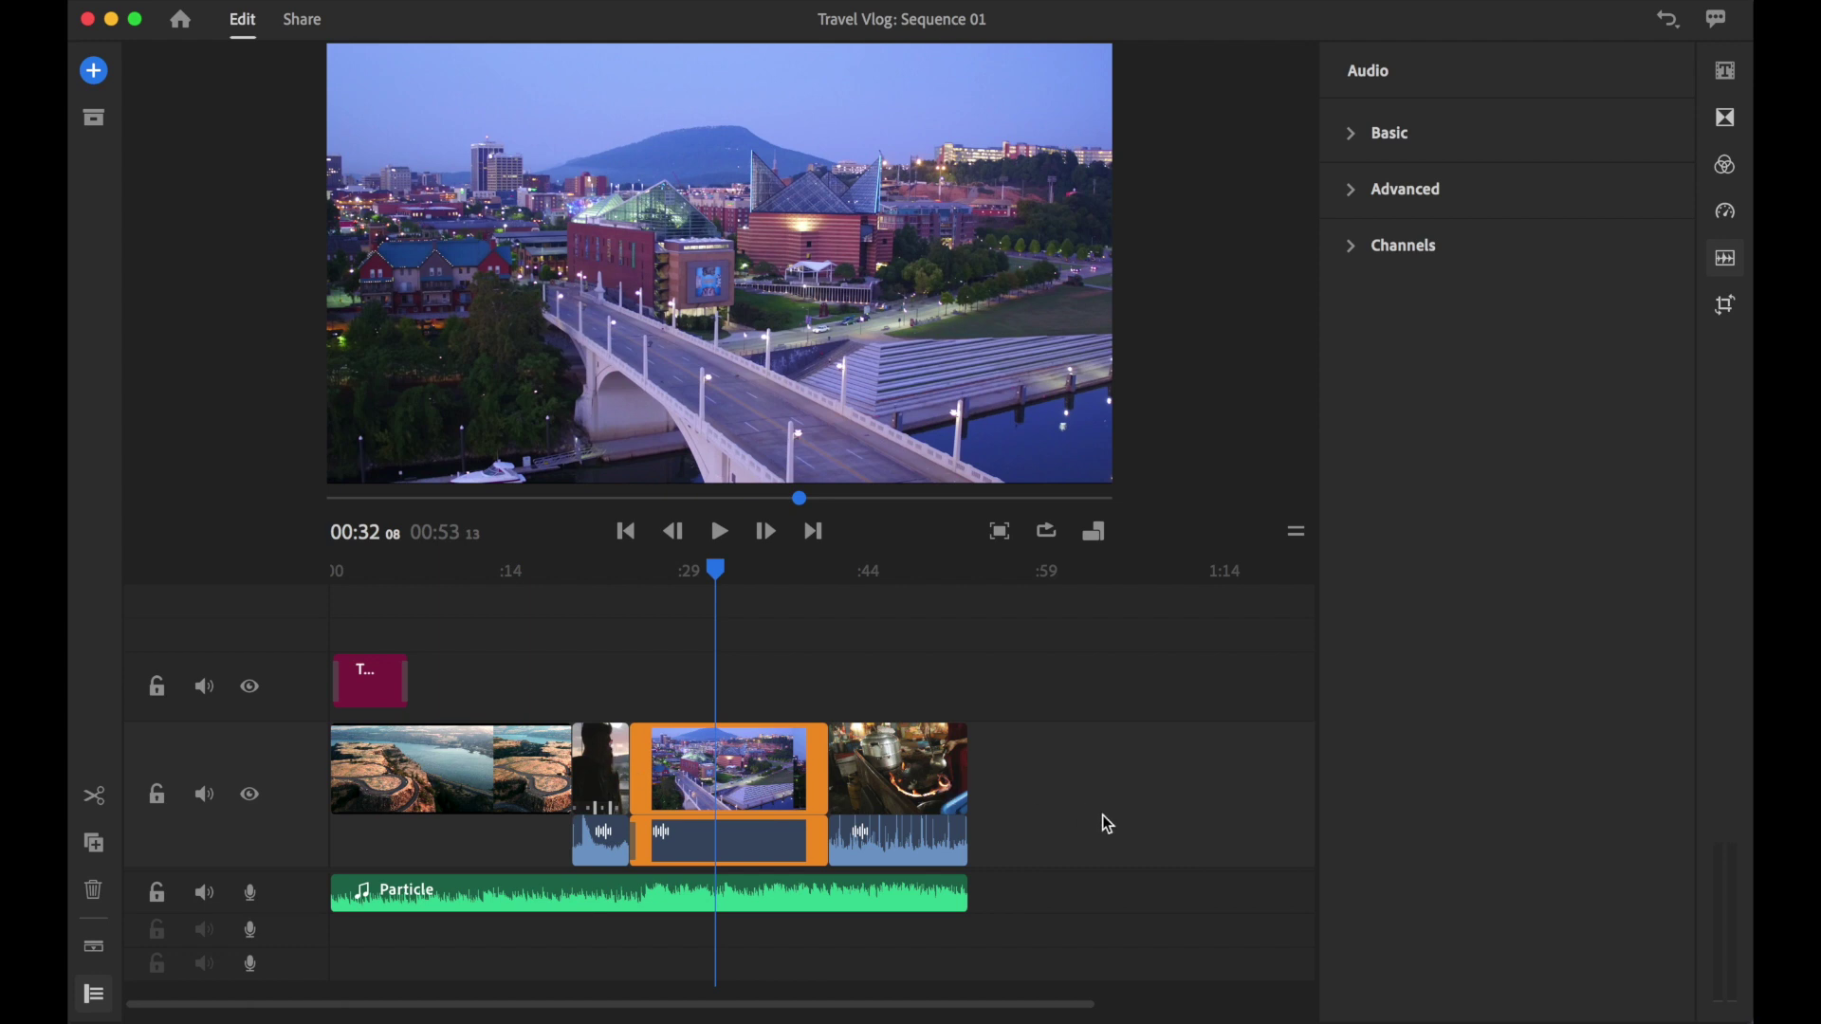
Select the opening cliff clip at the start of the timeline
left_click(475, 757)
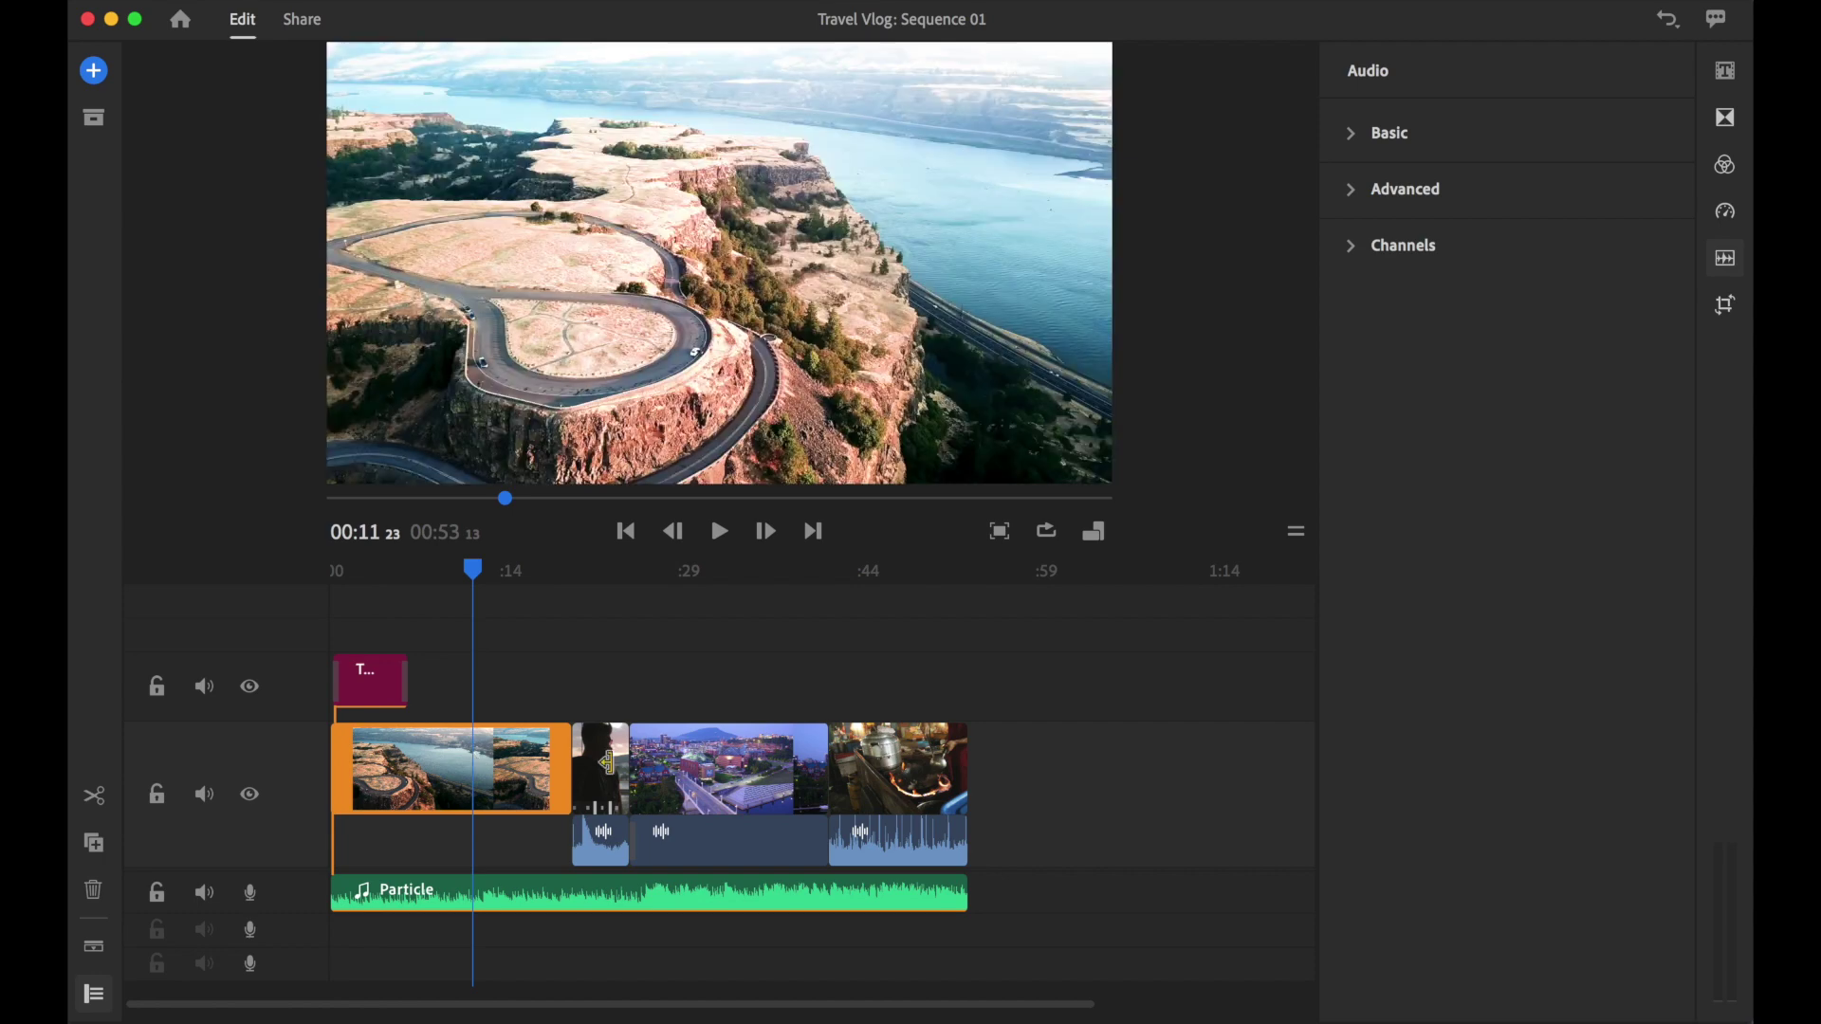
left_click(605, 749)
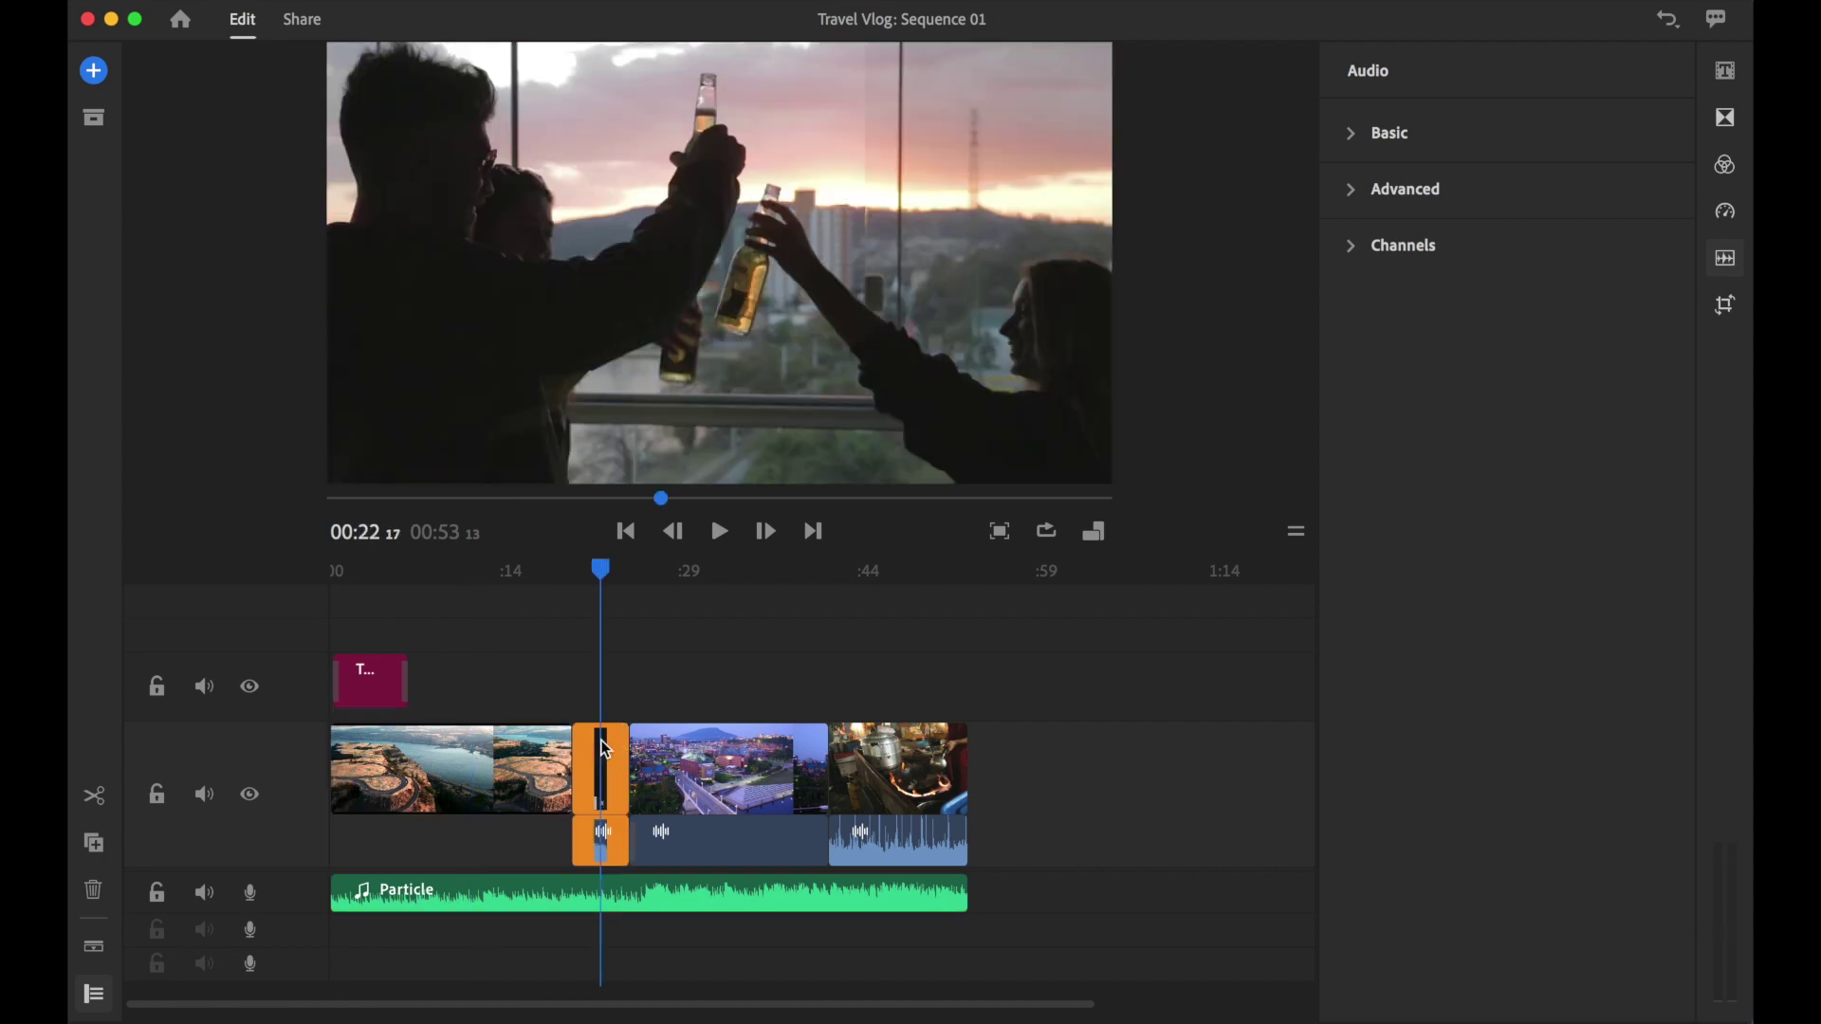
left_click(753, 738)
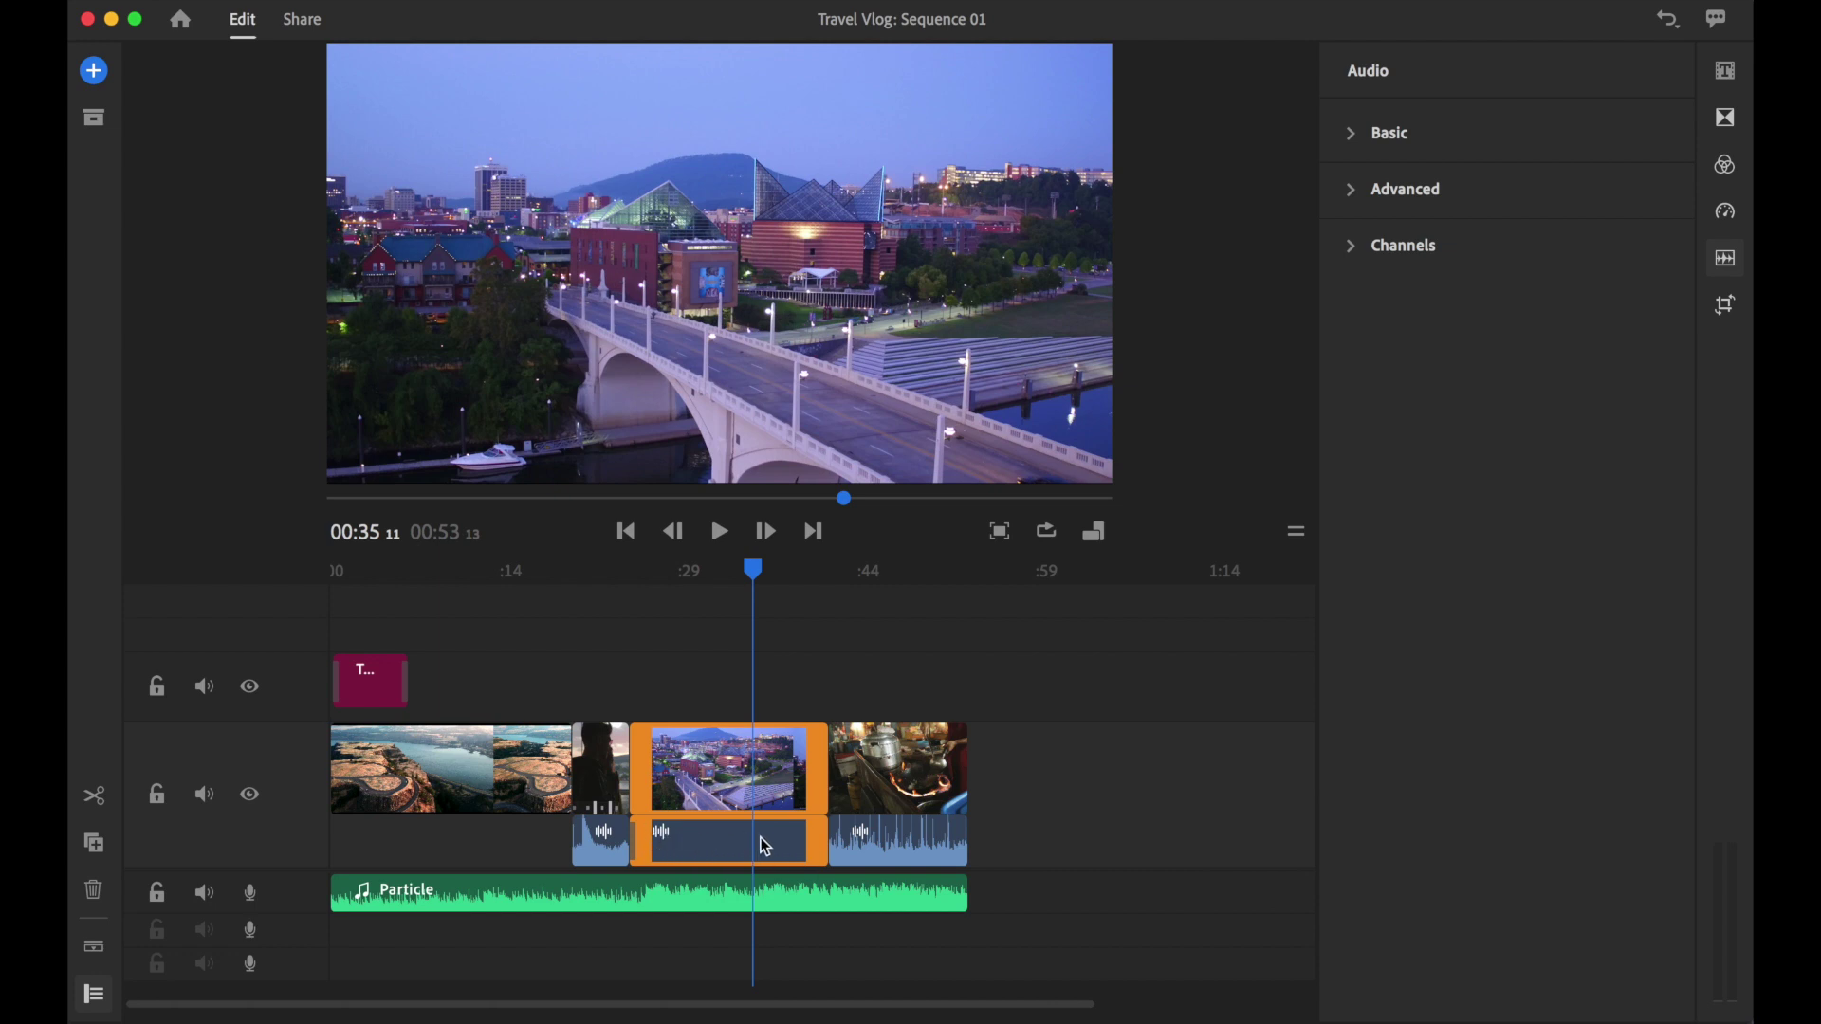
left_click(900, 773)
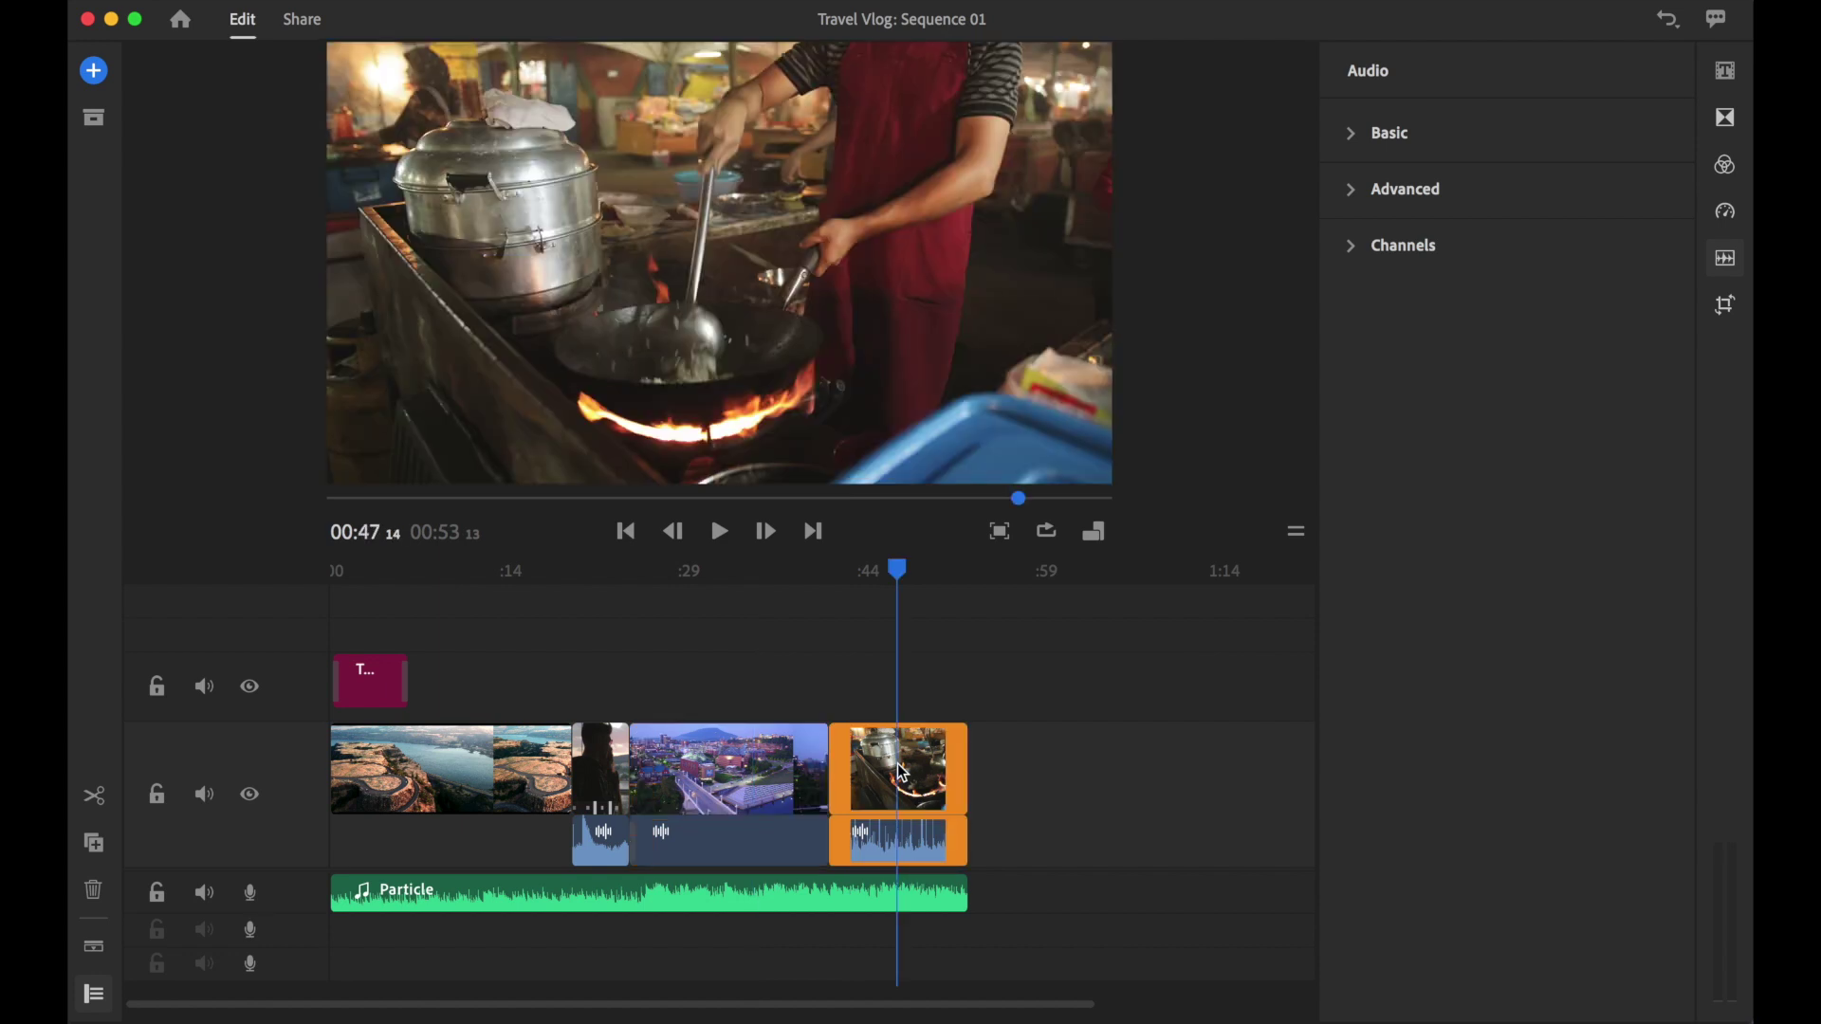
left_click(719, 895)
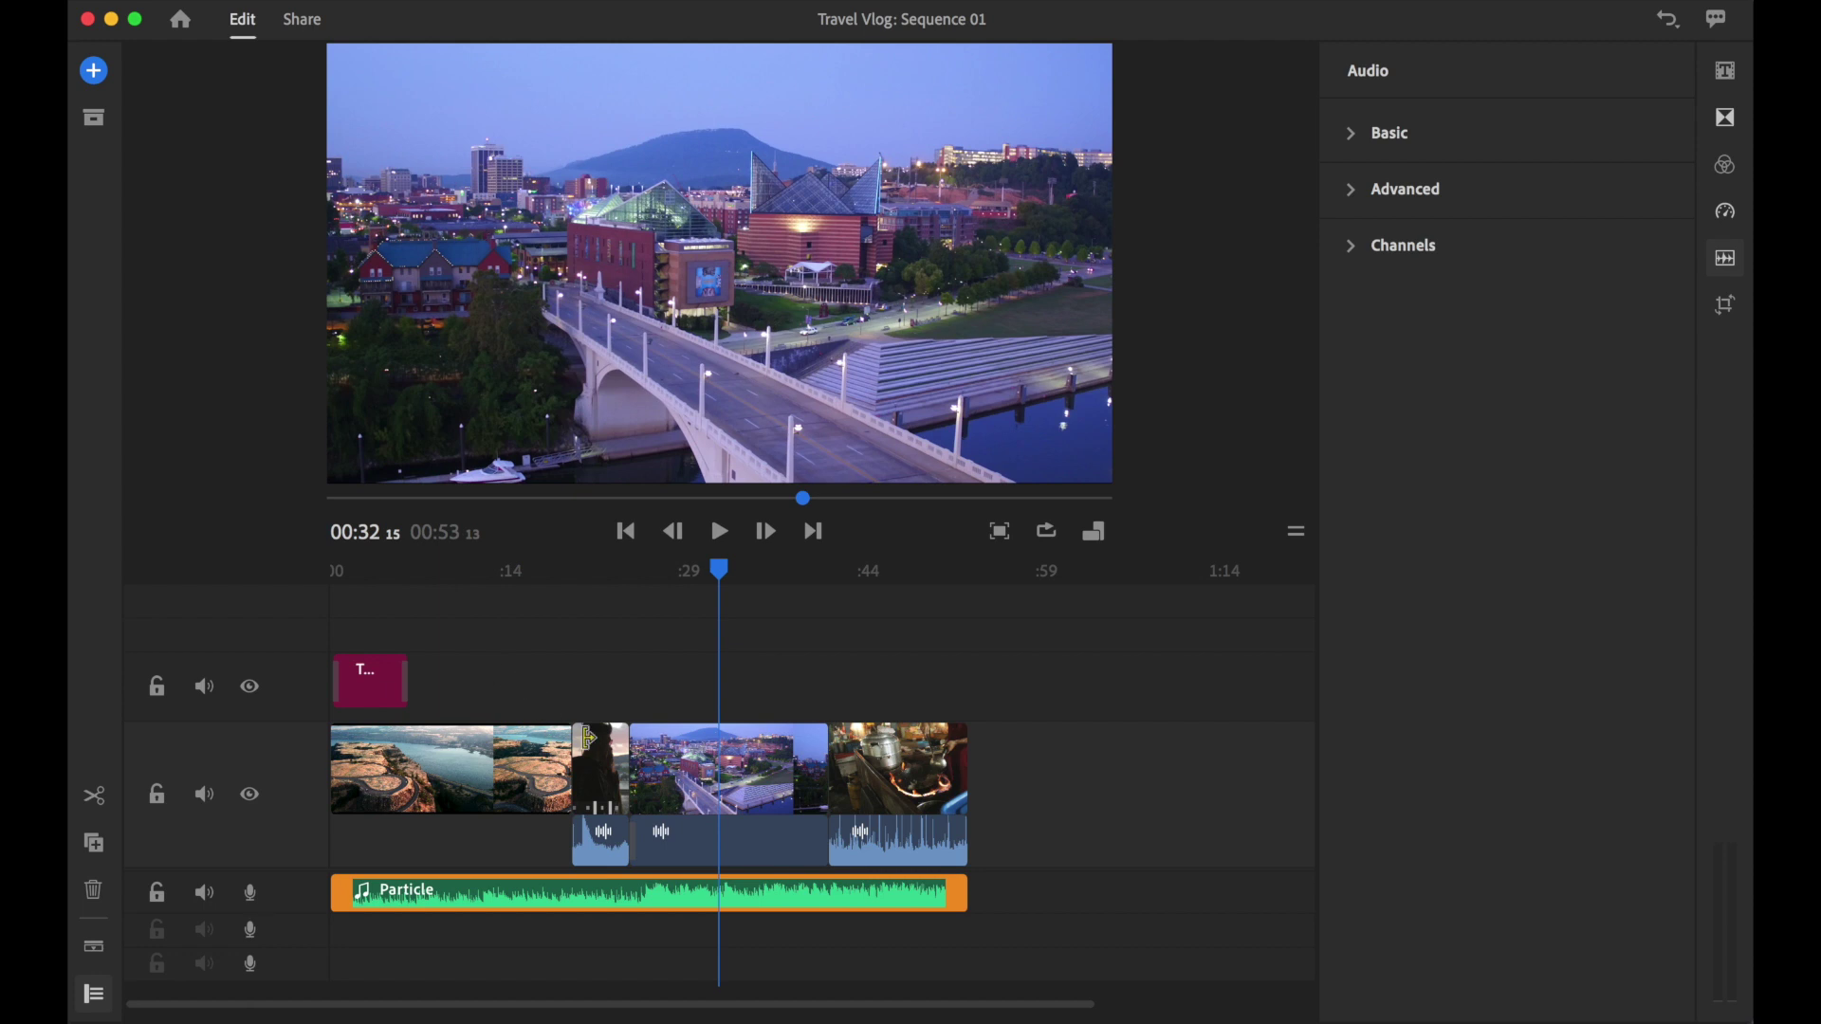
left_click(603, 764)
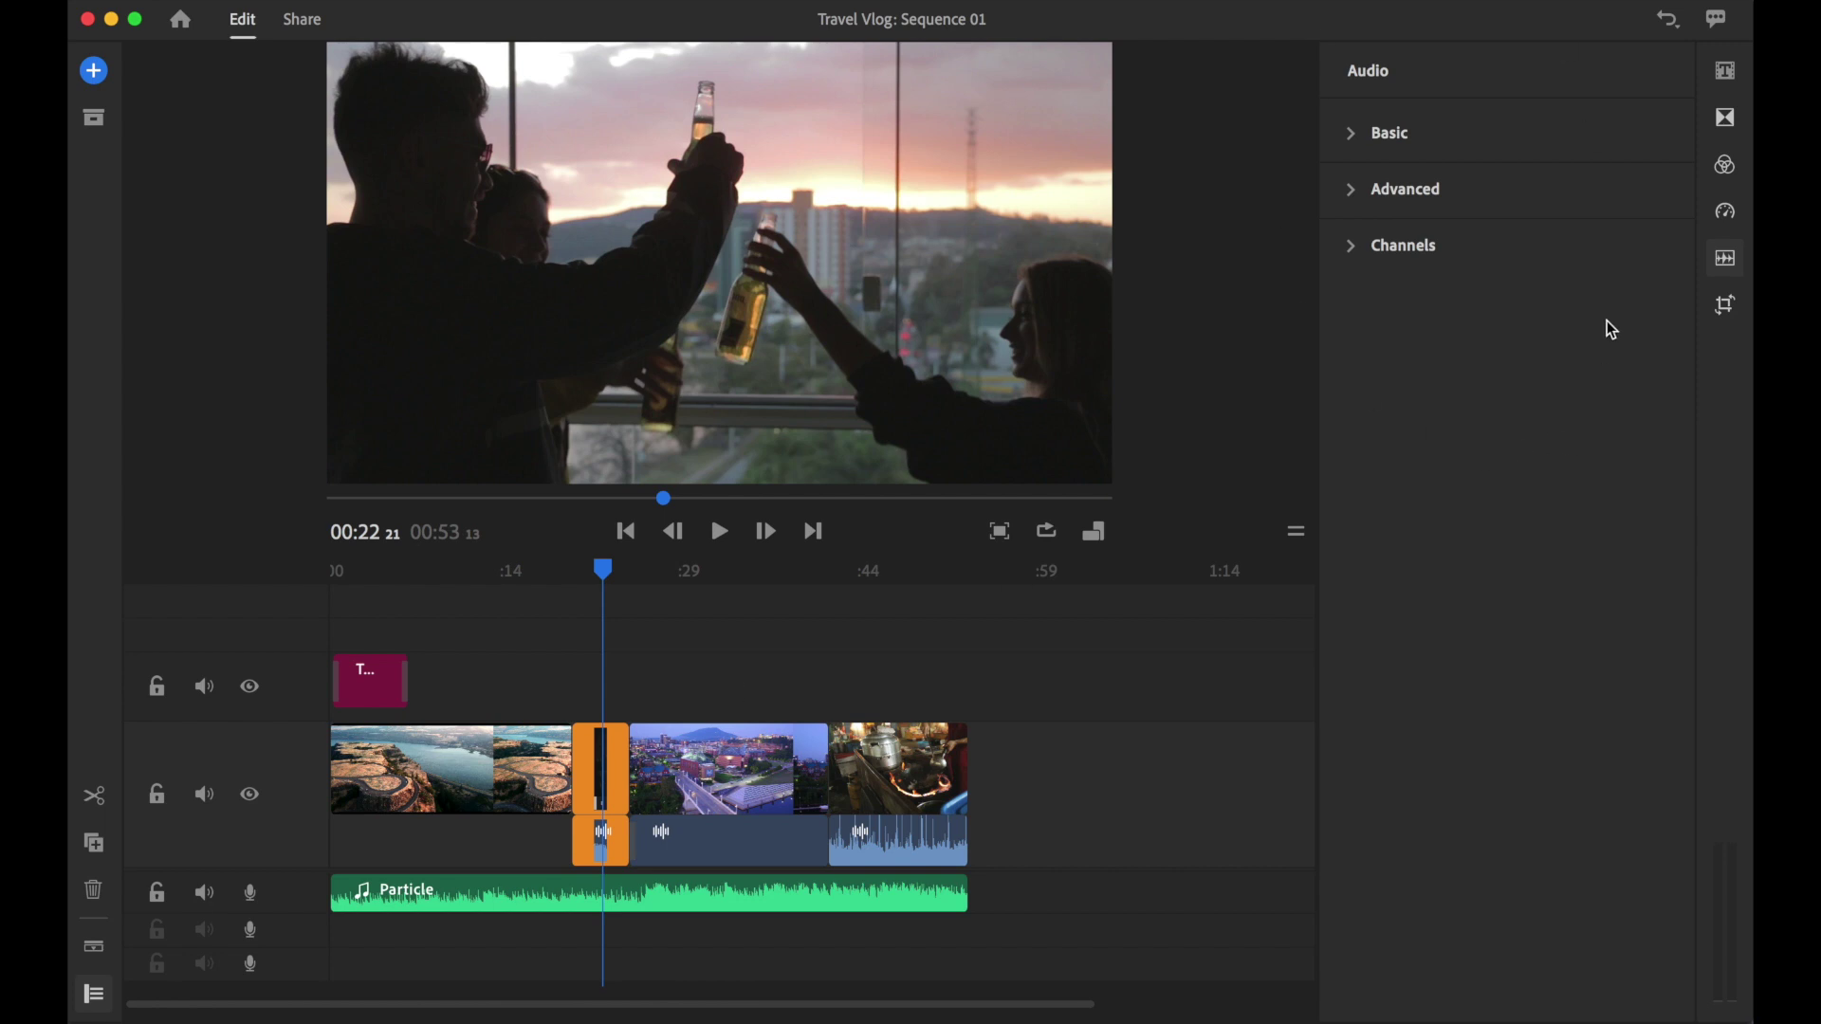
Set the audio type of the toasting and street-food cooking clips to Voice
left_click(1378, 195)
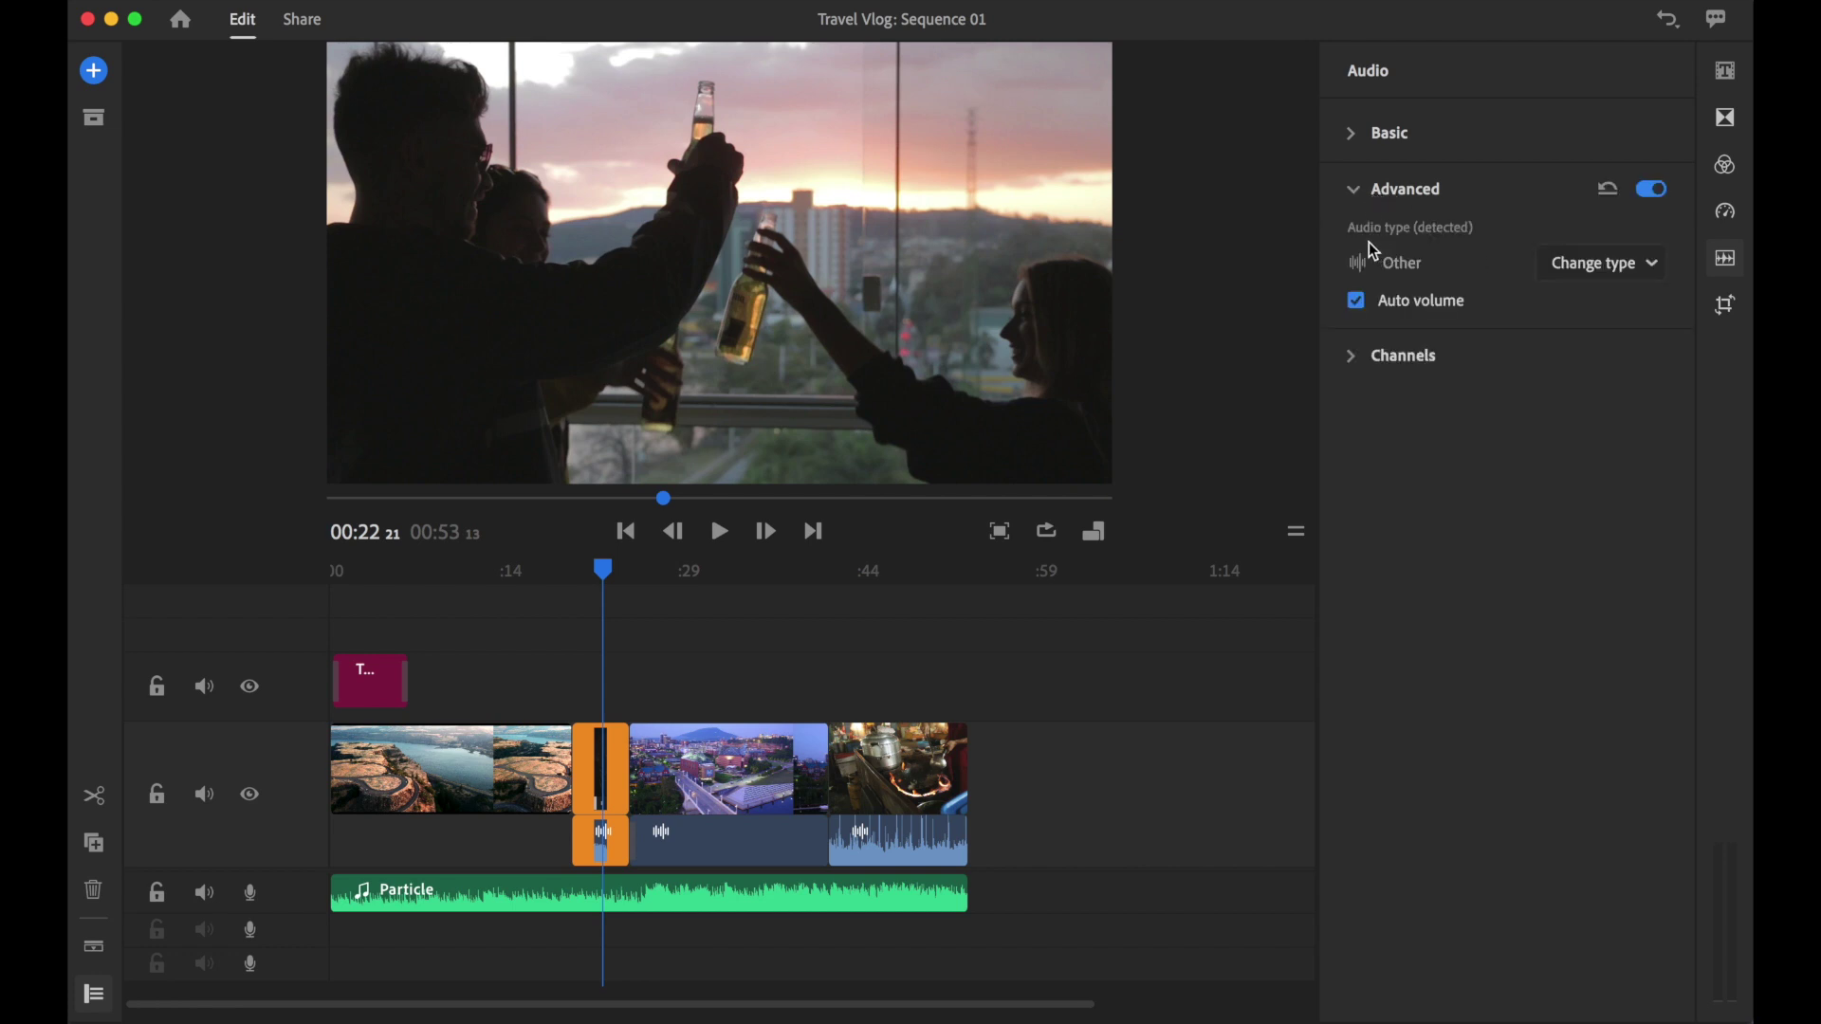
left_click(1595, 267)
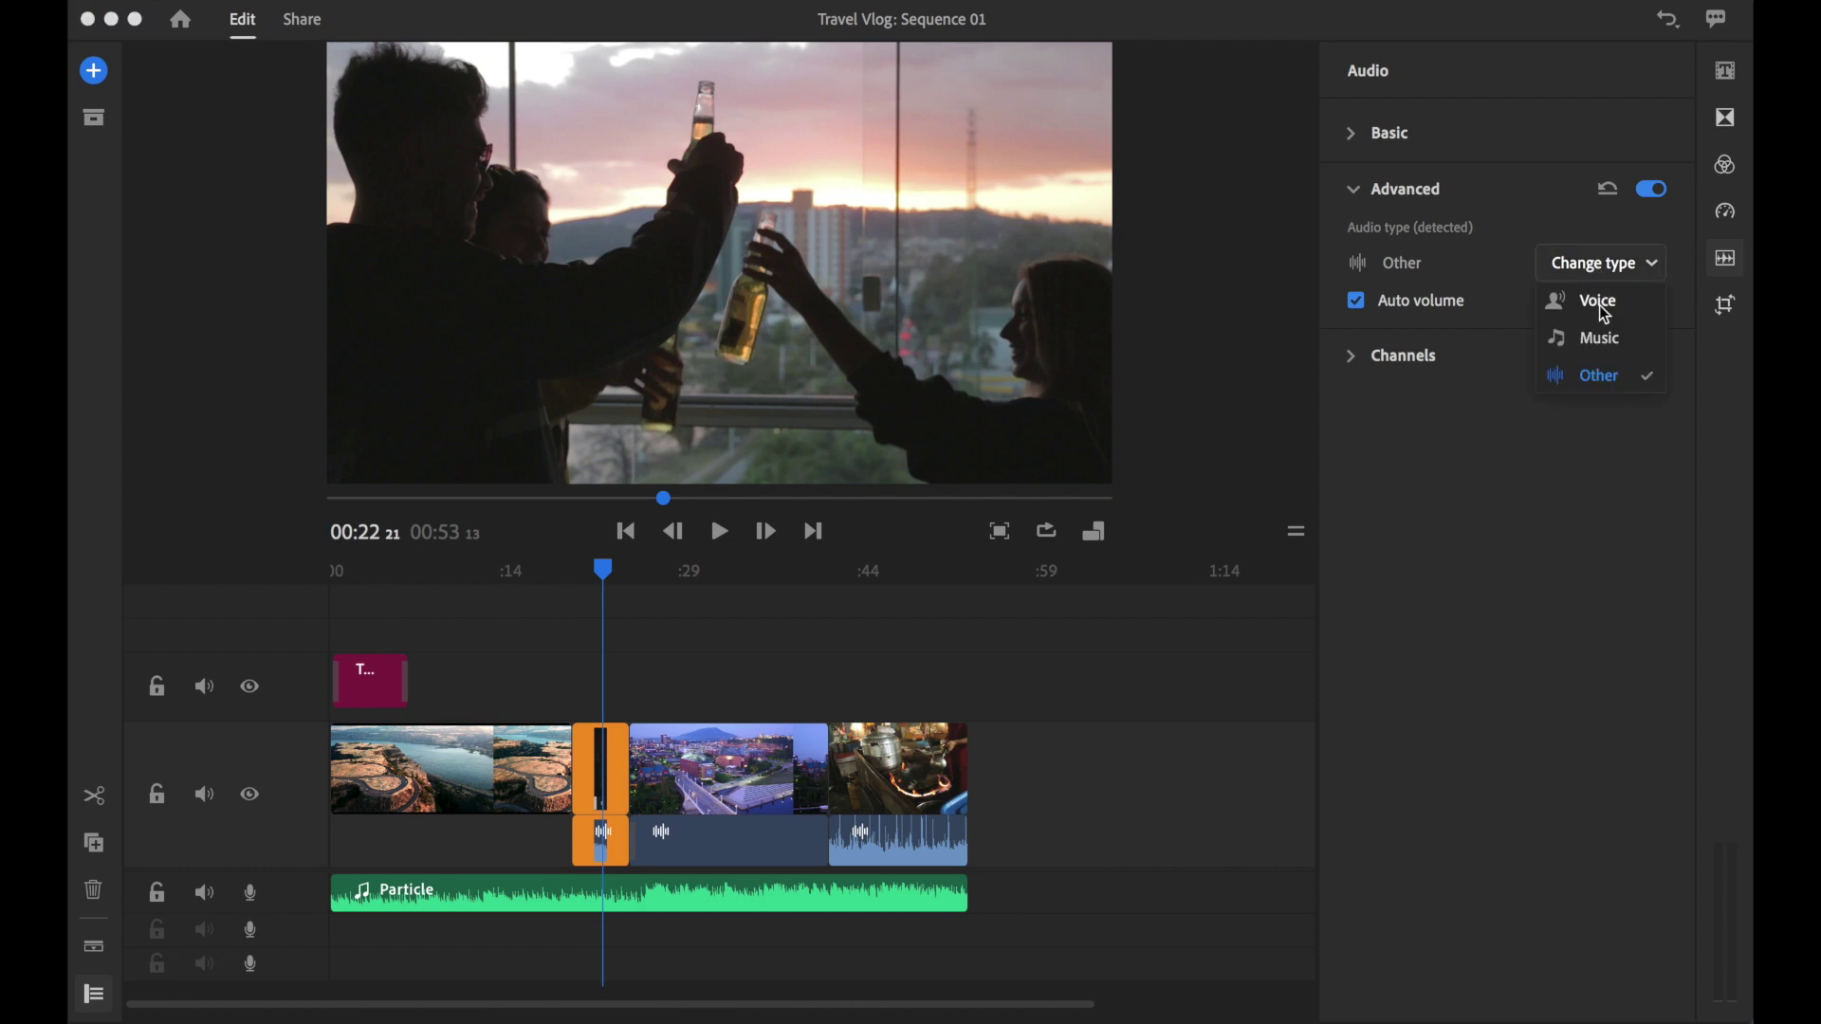
left_click(1599, 302)
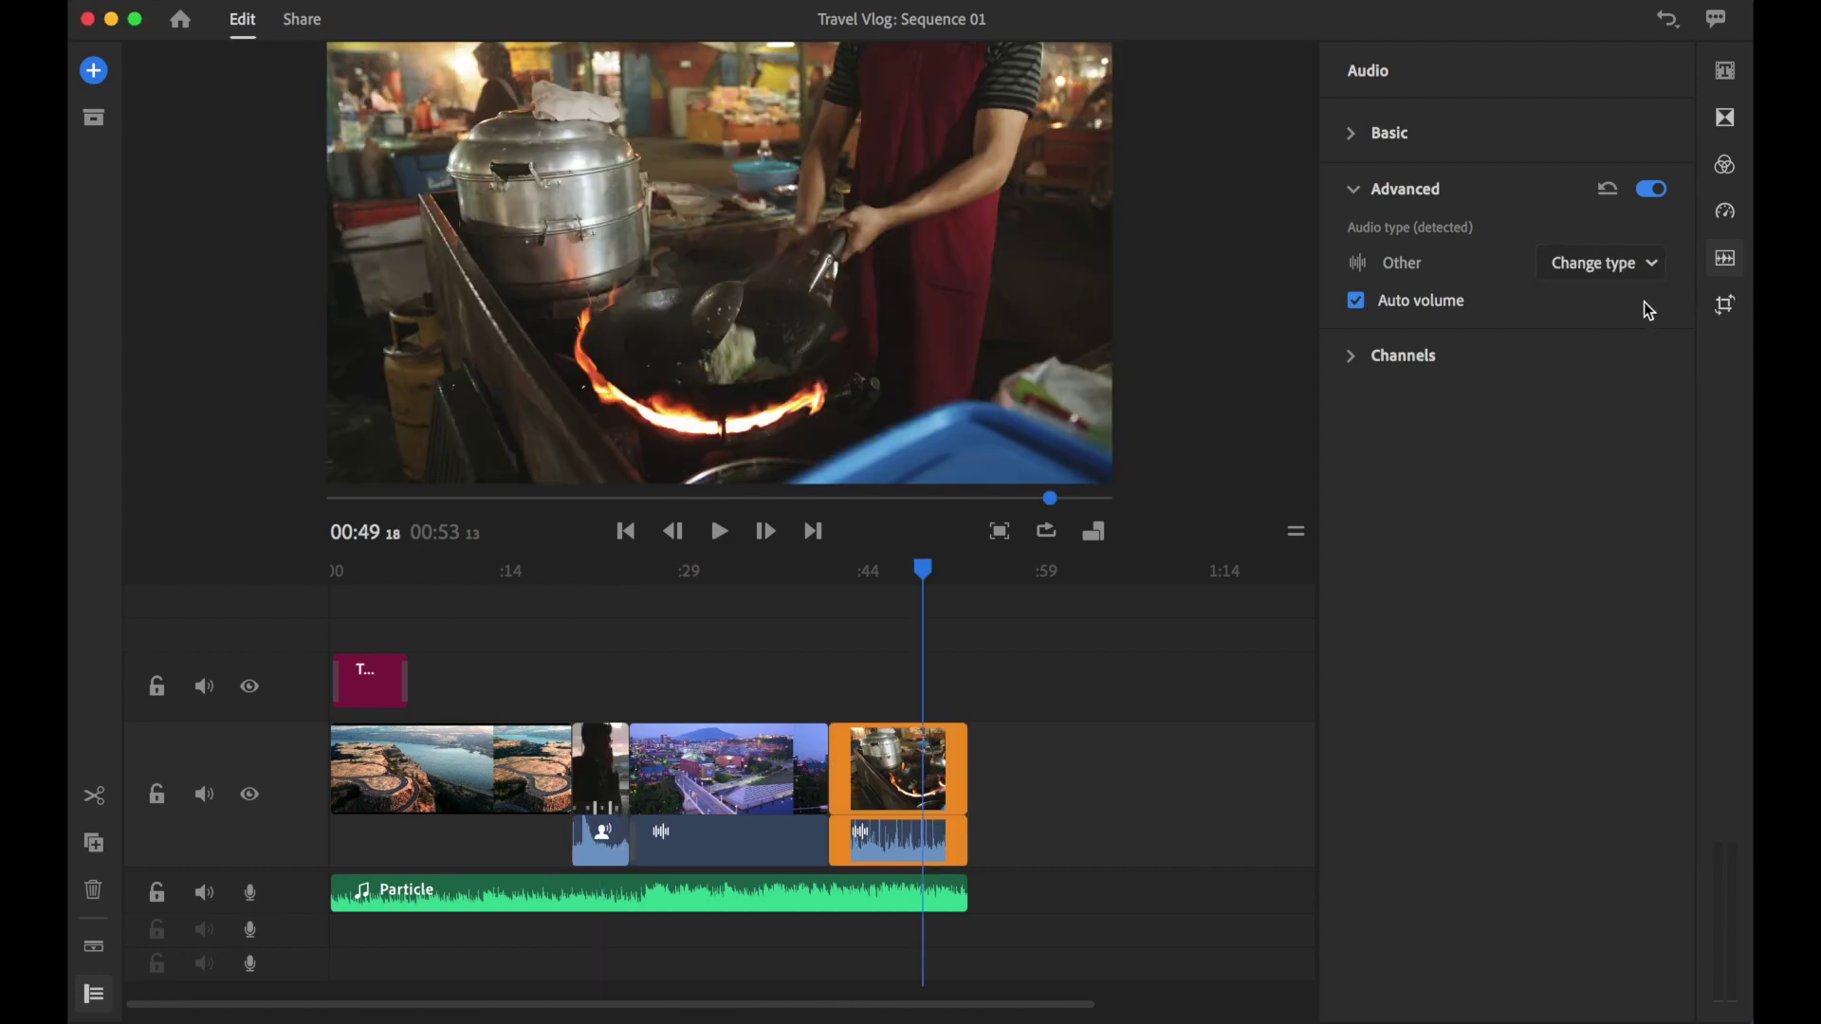
left_click(1614, 275)
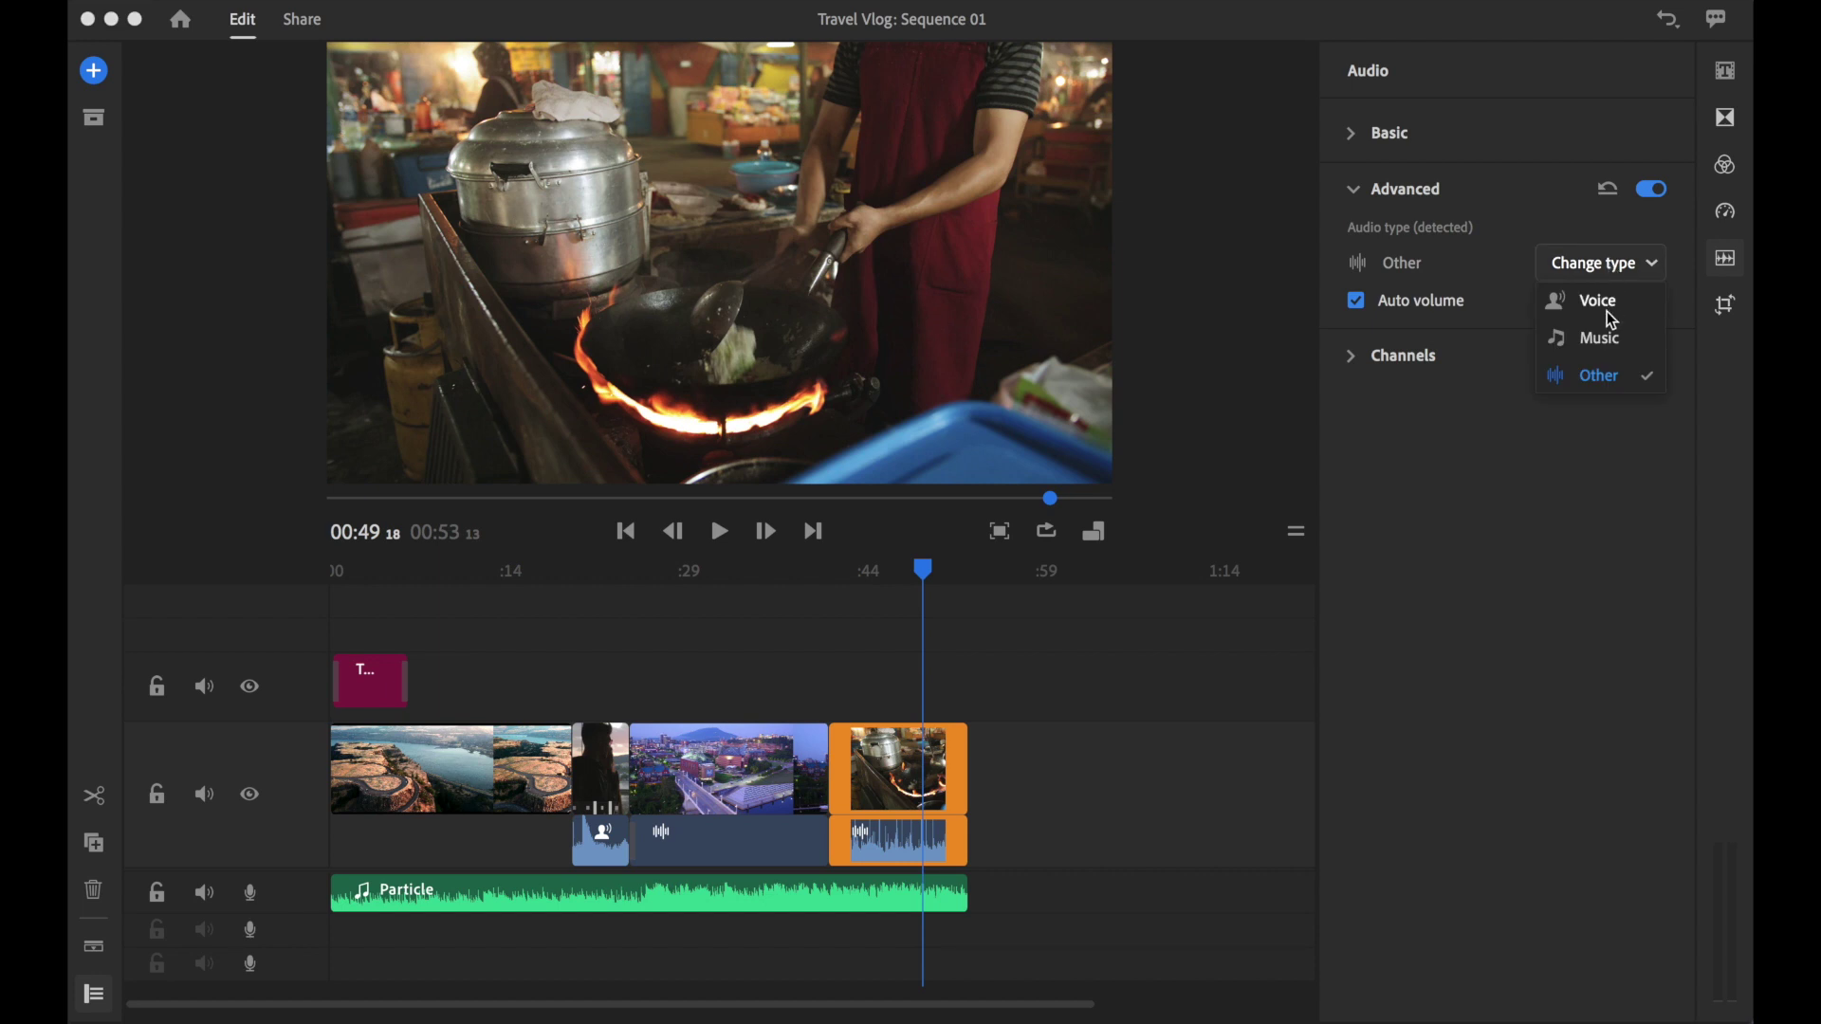
left_click(1614, 309)
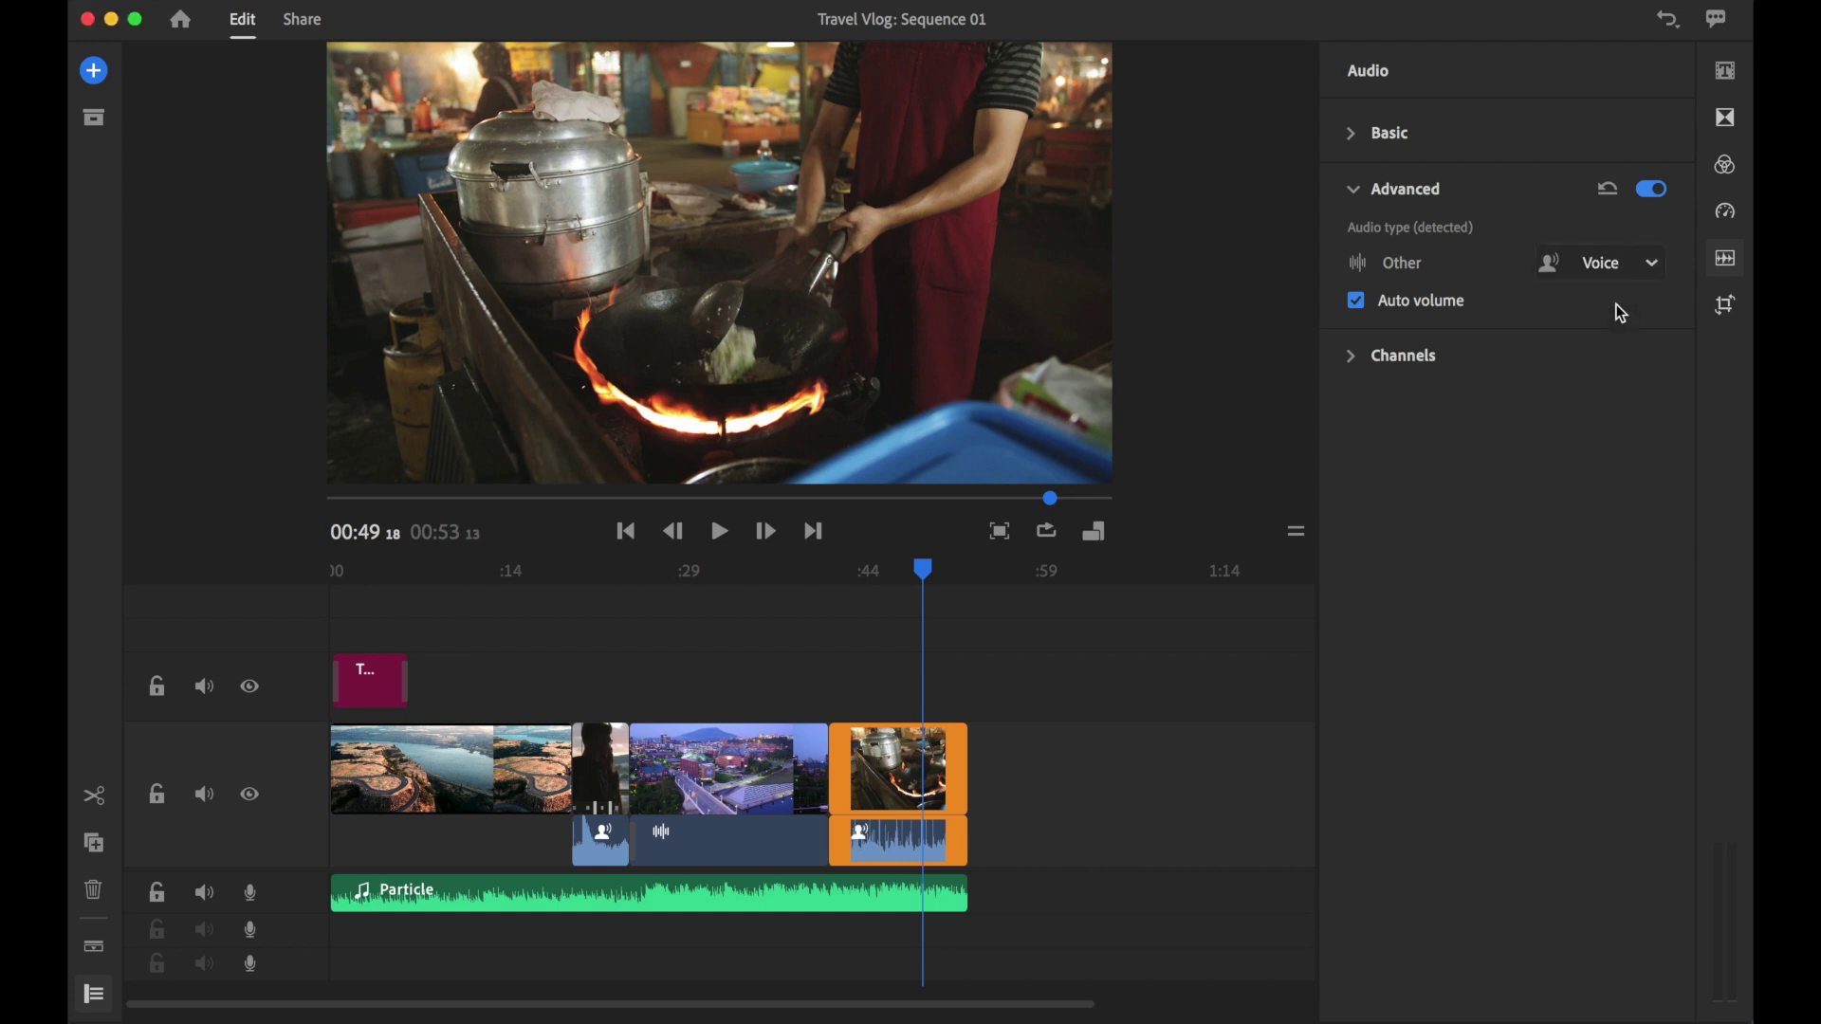
Turn on Auto duck for the Particle music clip, reducing it by 87
left_click(693, 898)
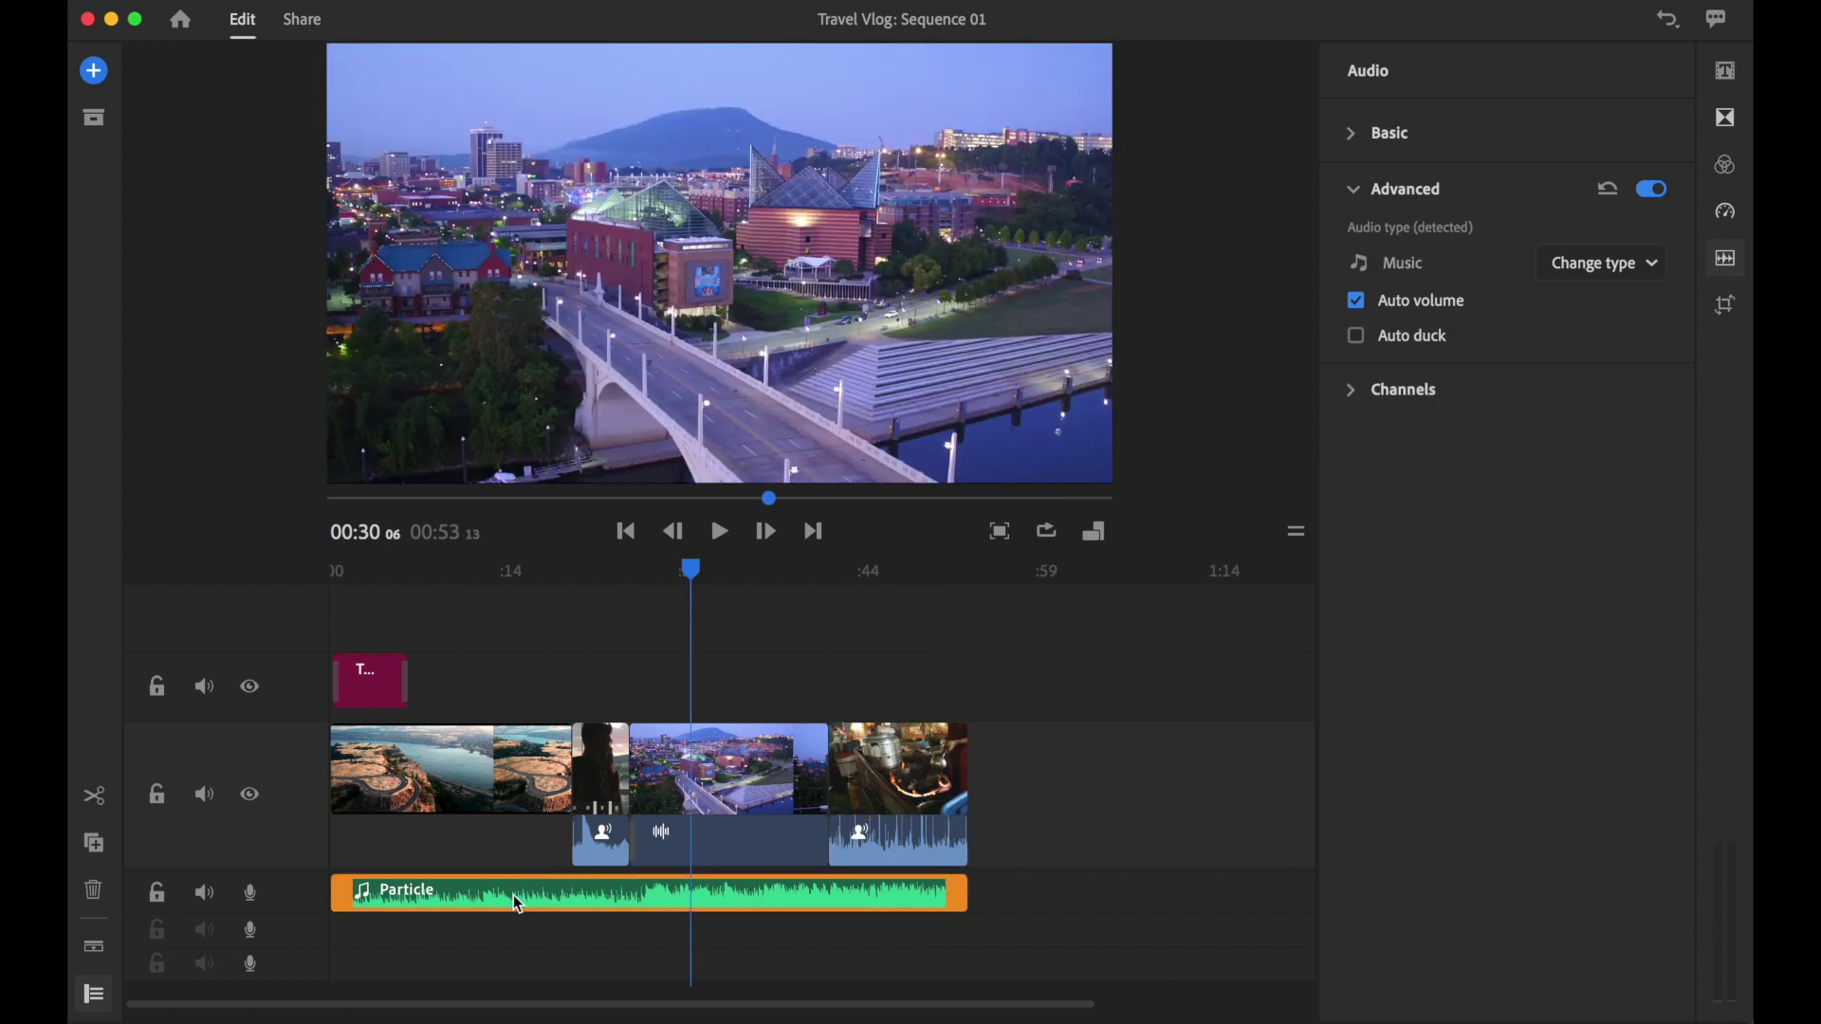
left_click(102, 953)
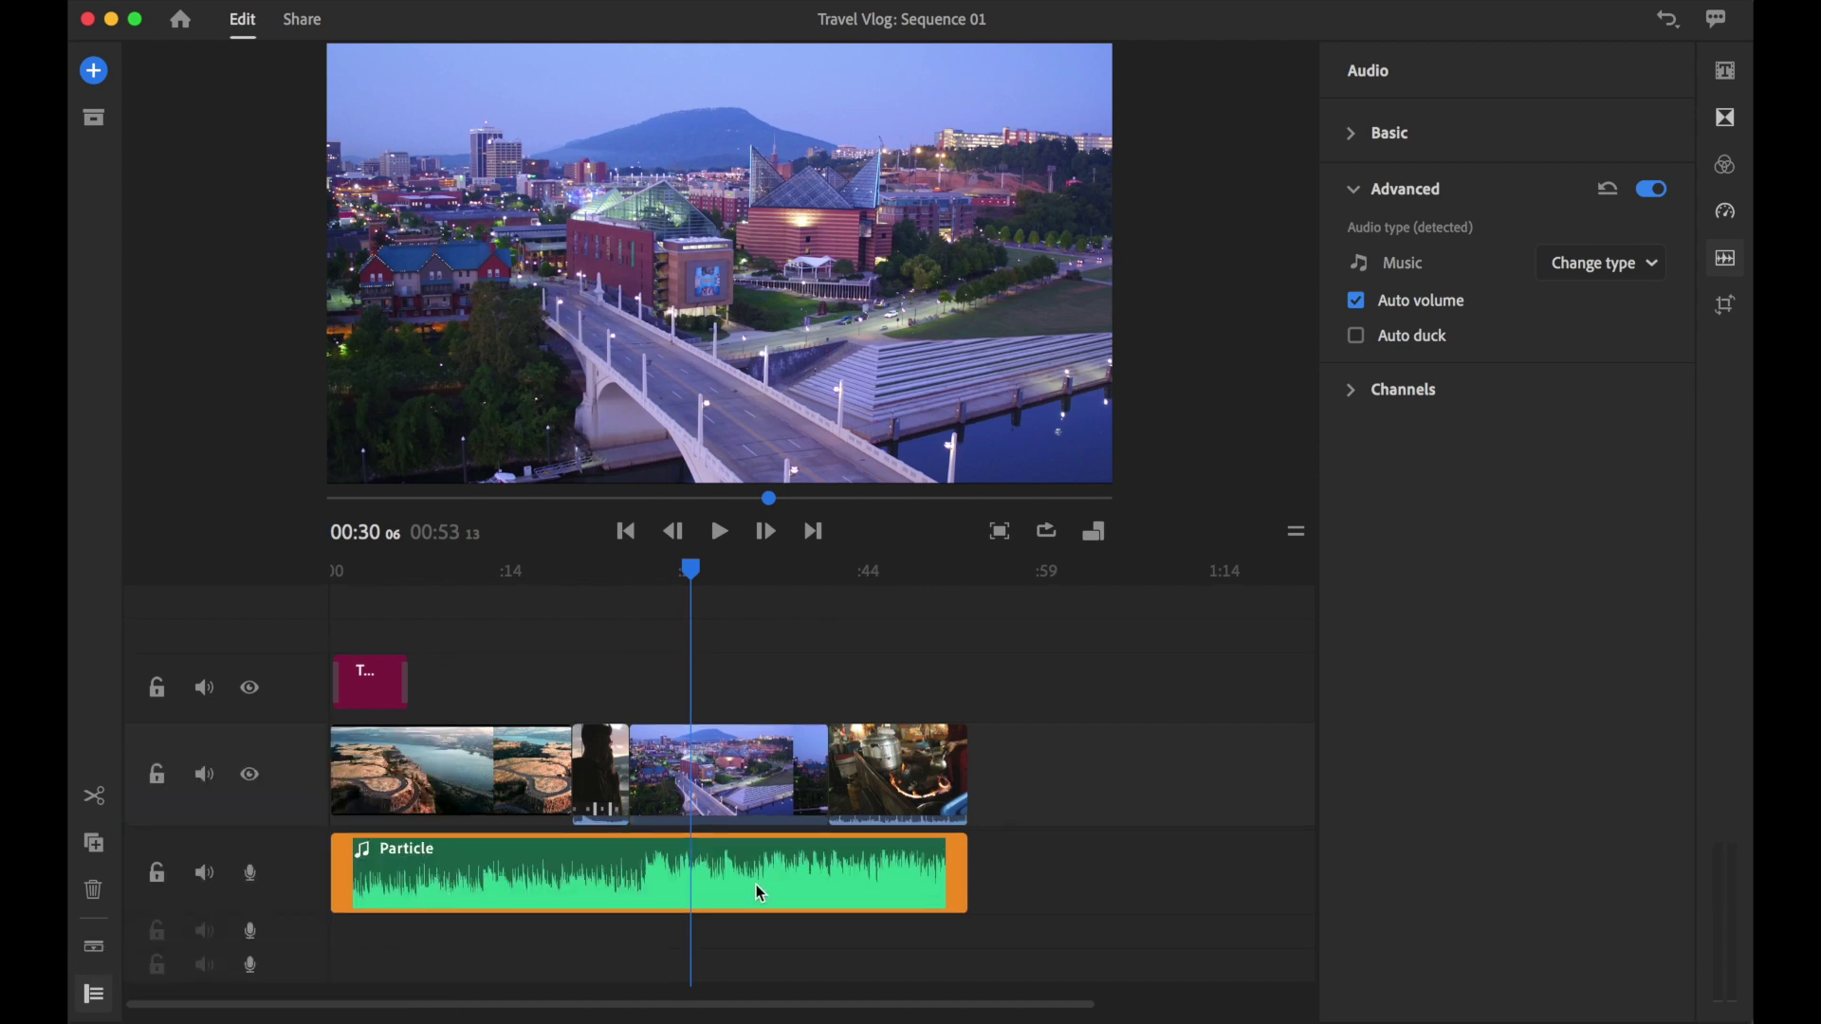
left_click(1398, 340)
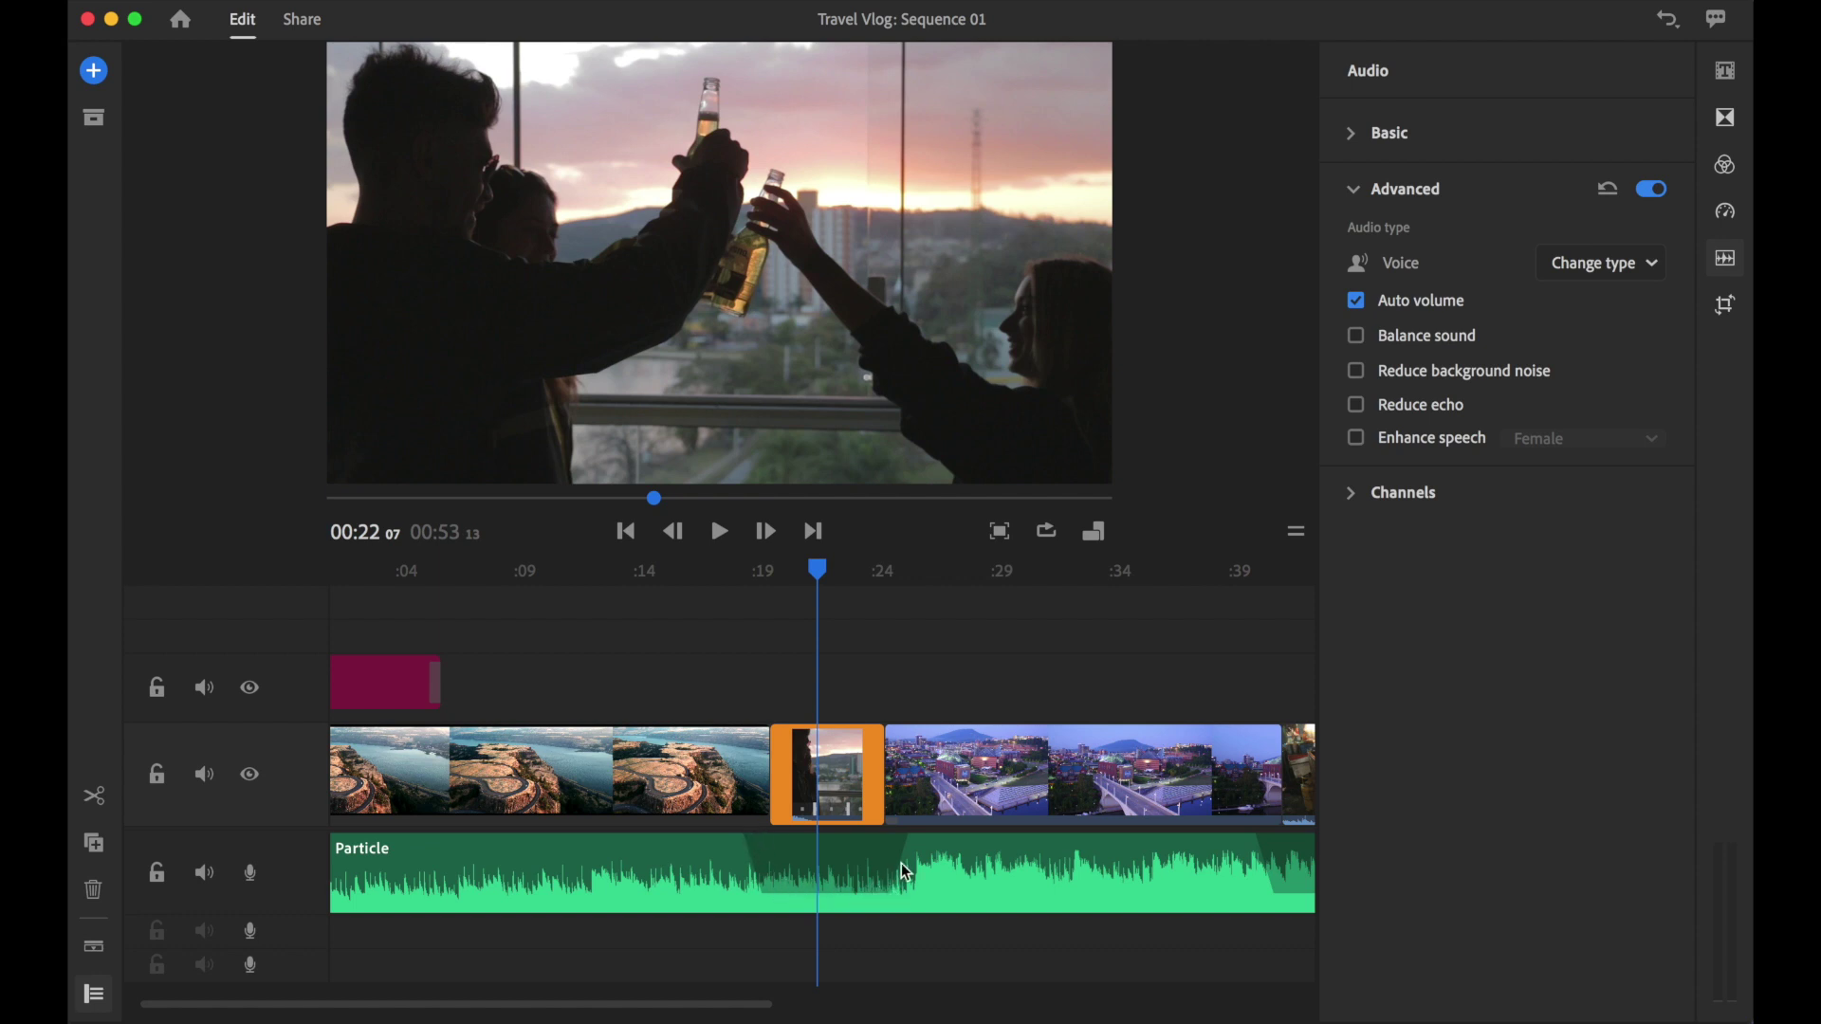
Check the cooking clip's voice tag and the music ducking, then play from about 0:17
scroll(901, 863, "right", 5)
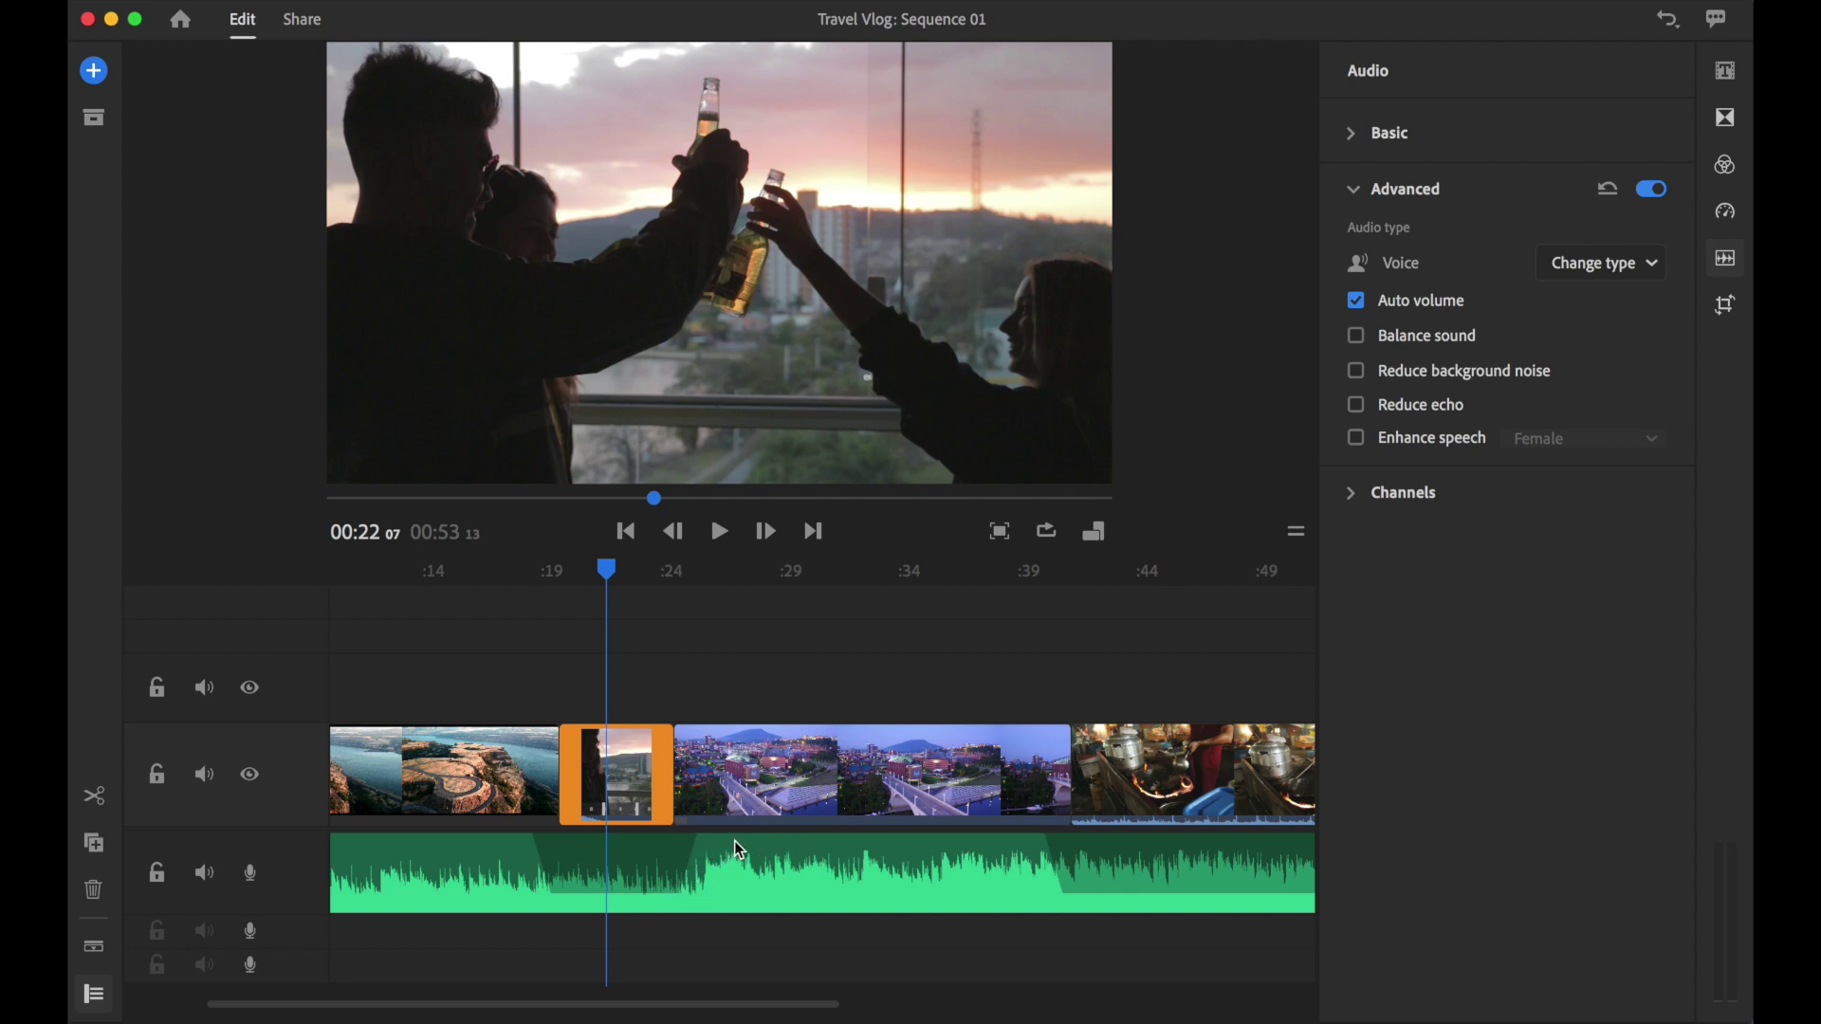
scroll(926, 846, "right", 3)
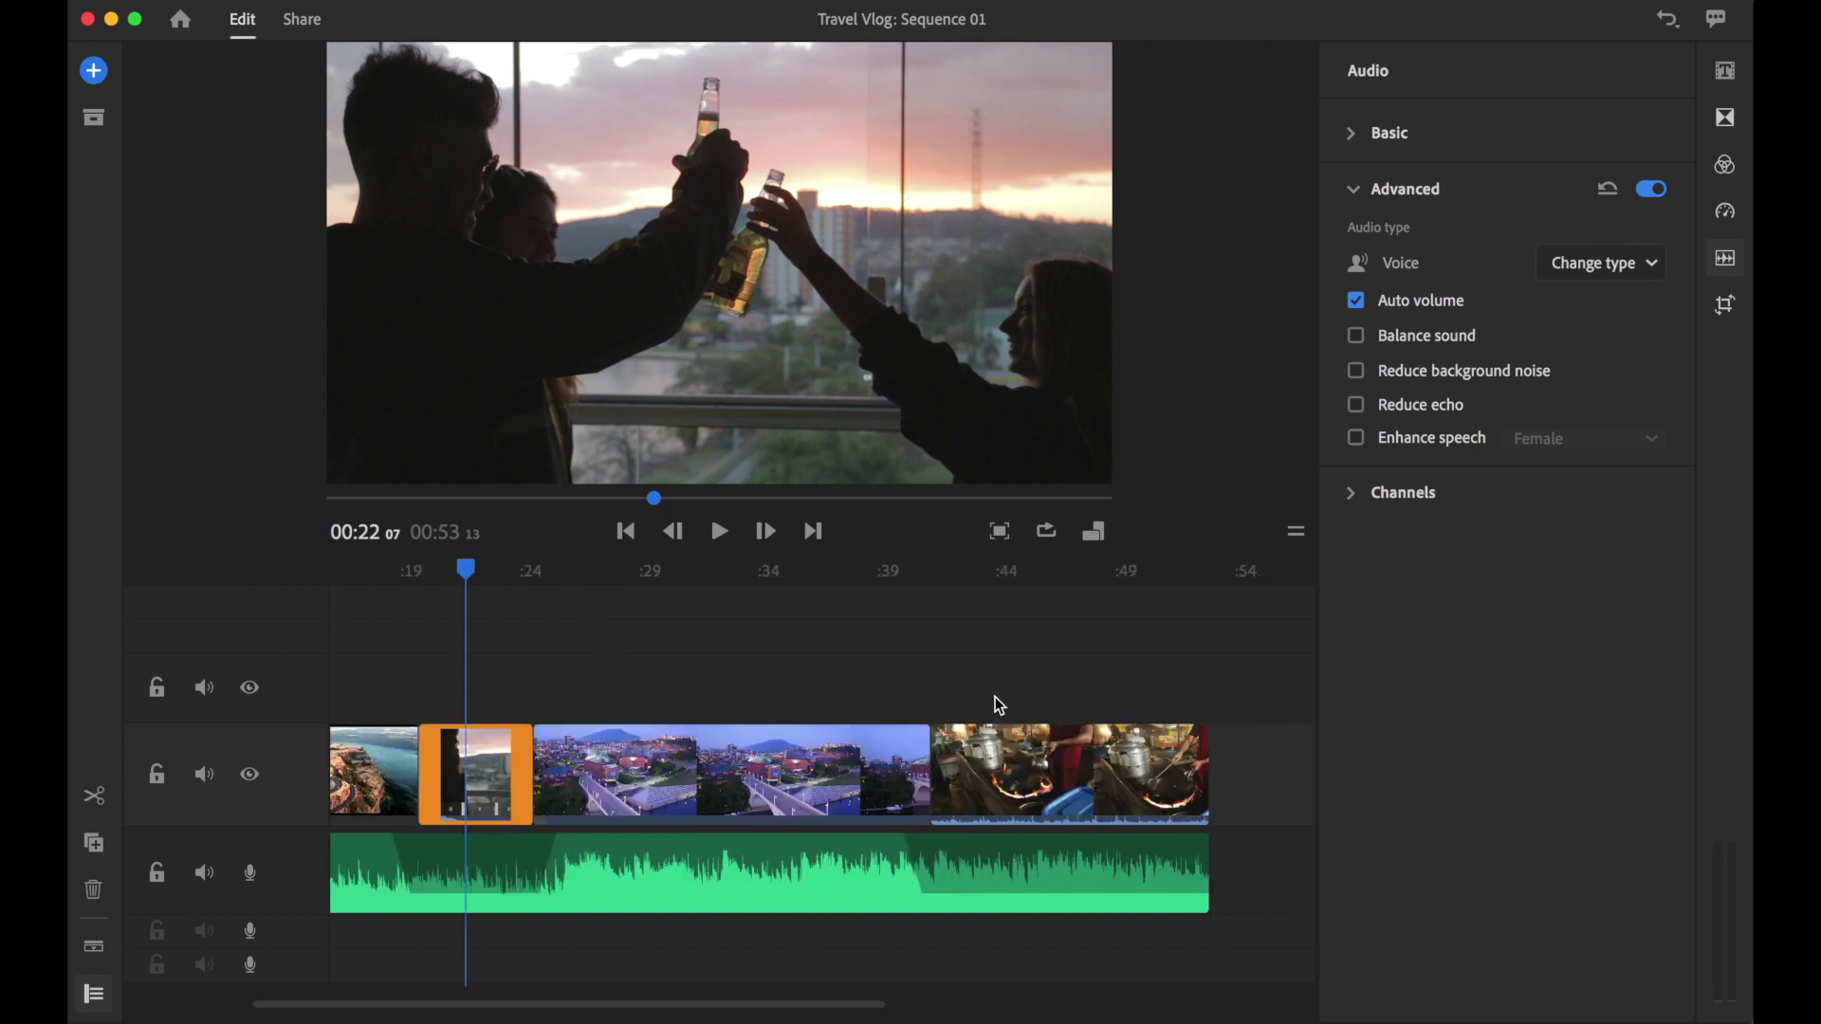
left_click(1007, 675)
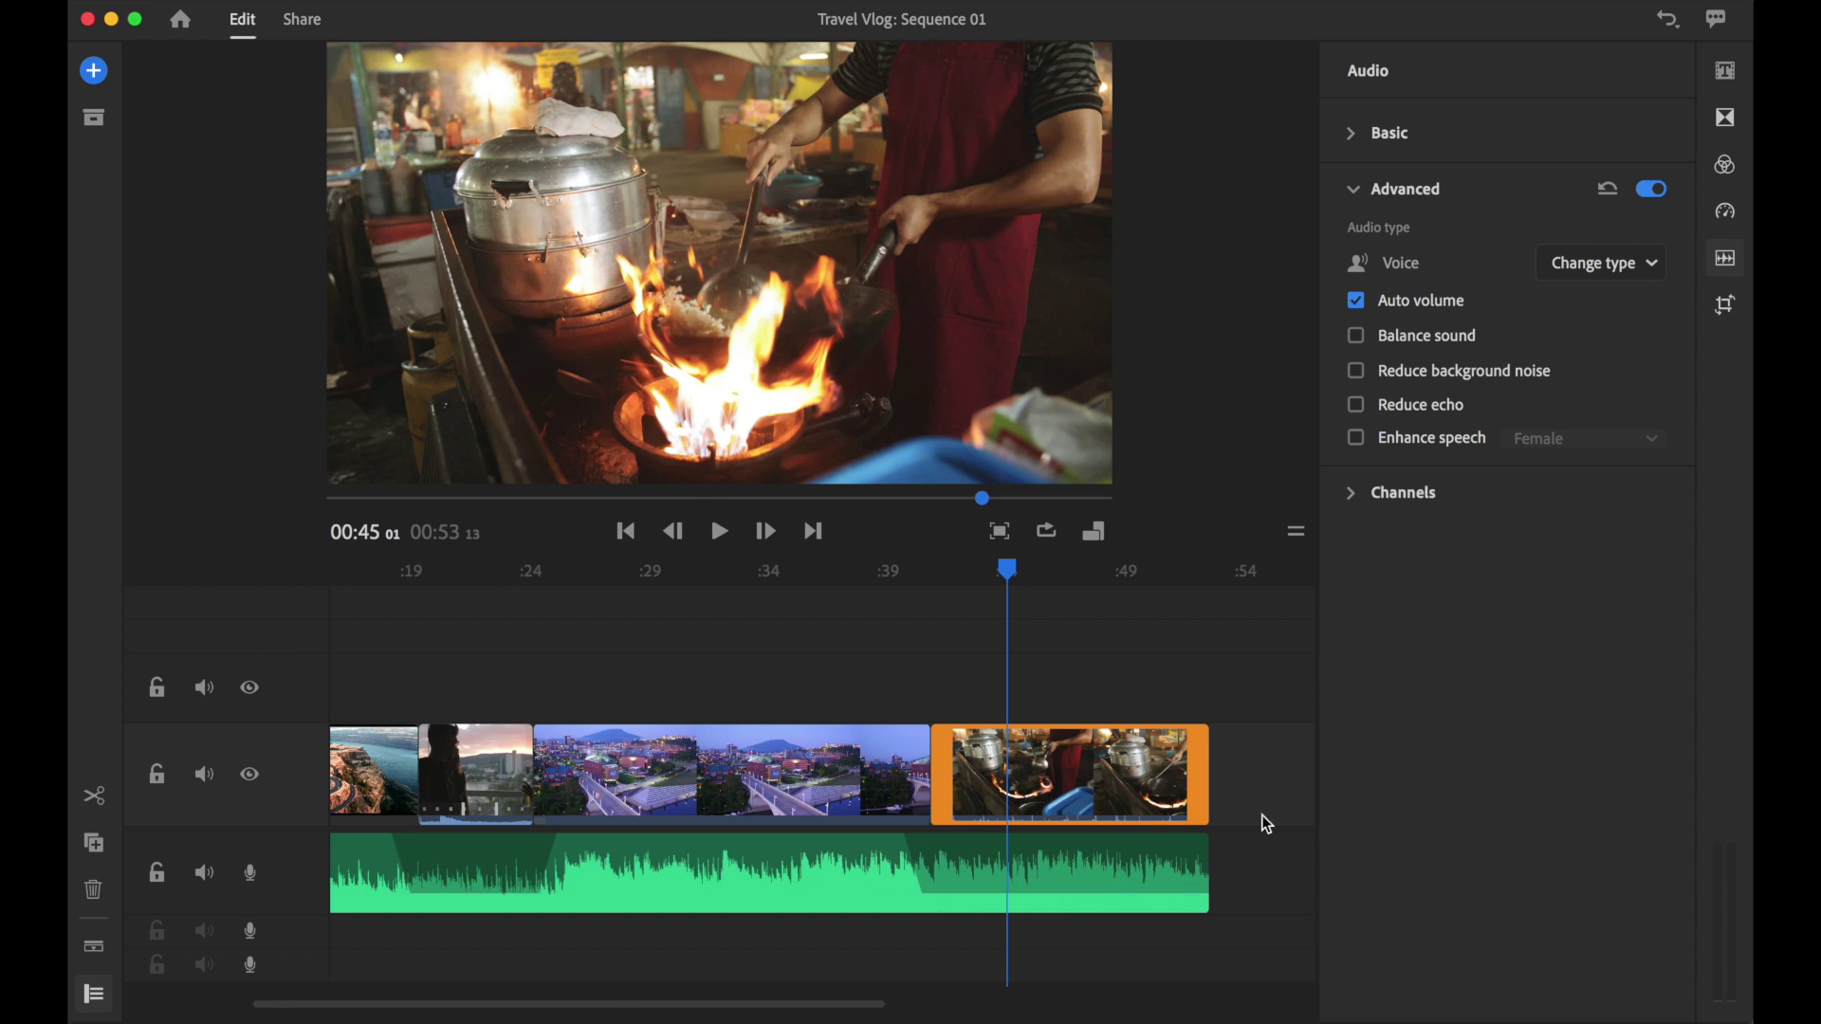
left_click(865, 861)
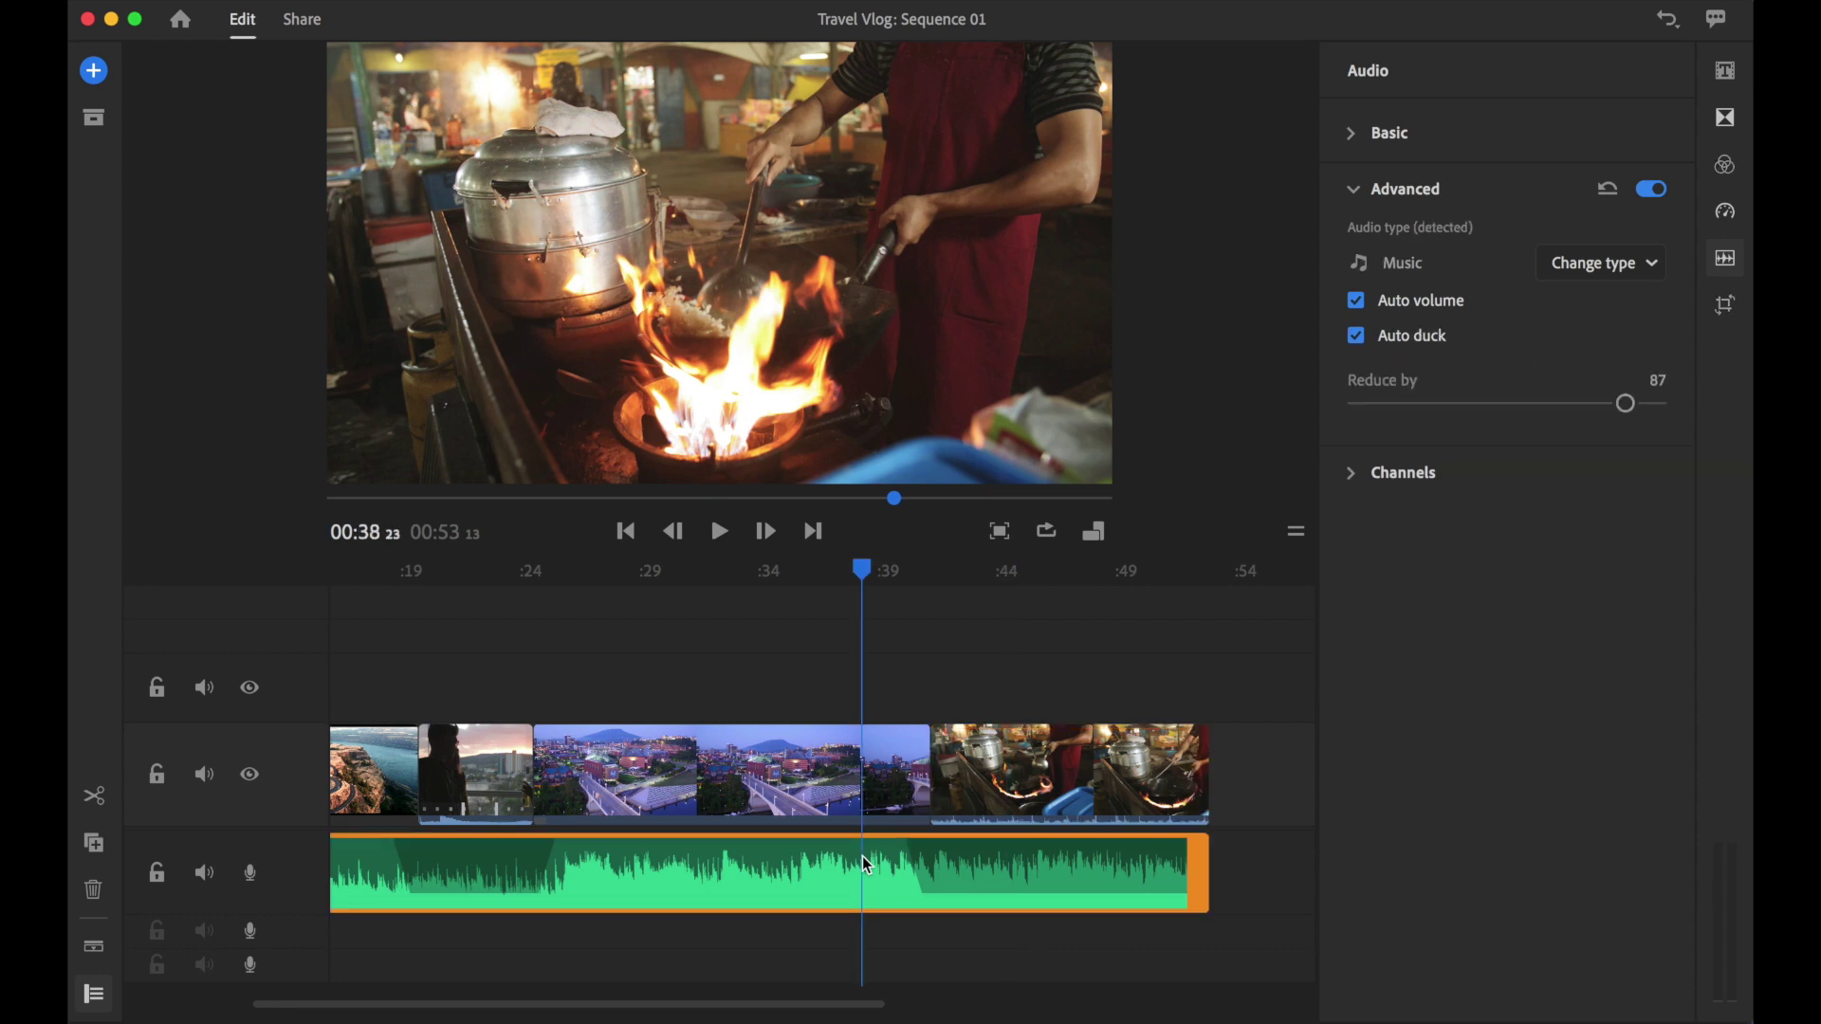
scroll(450, 588, "left", 2)
left_click(461, 599)
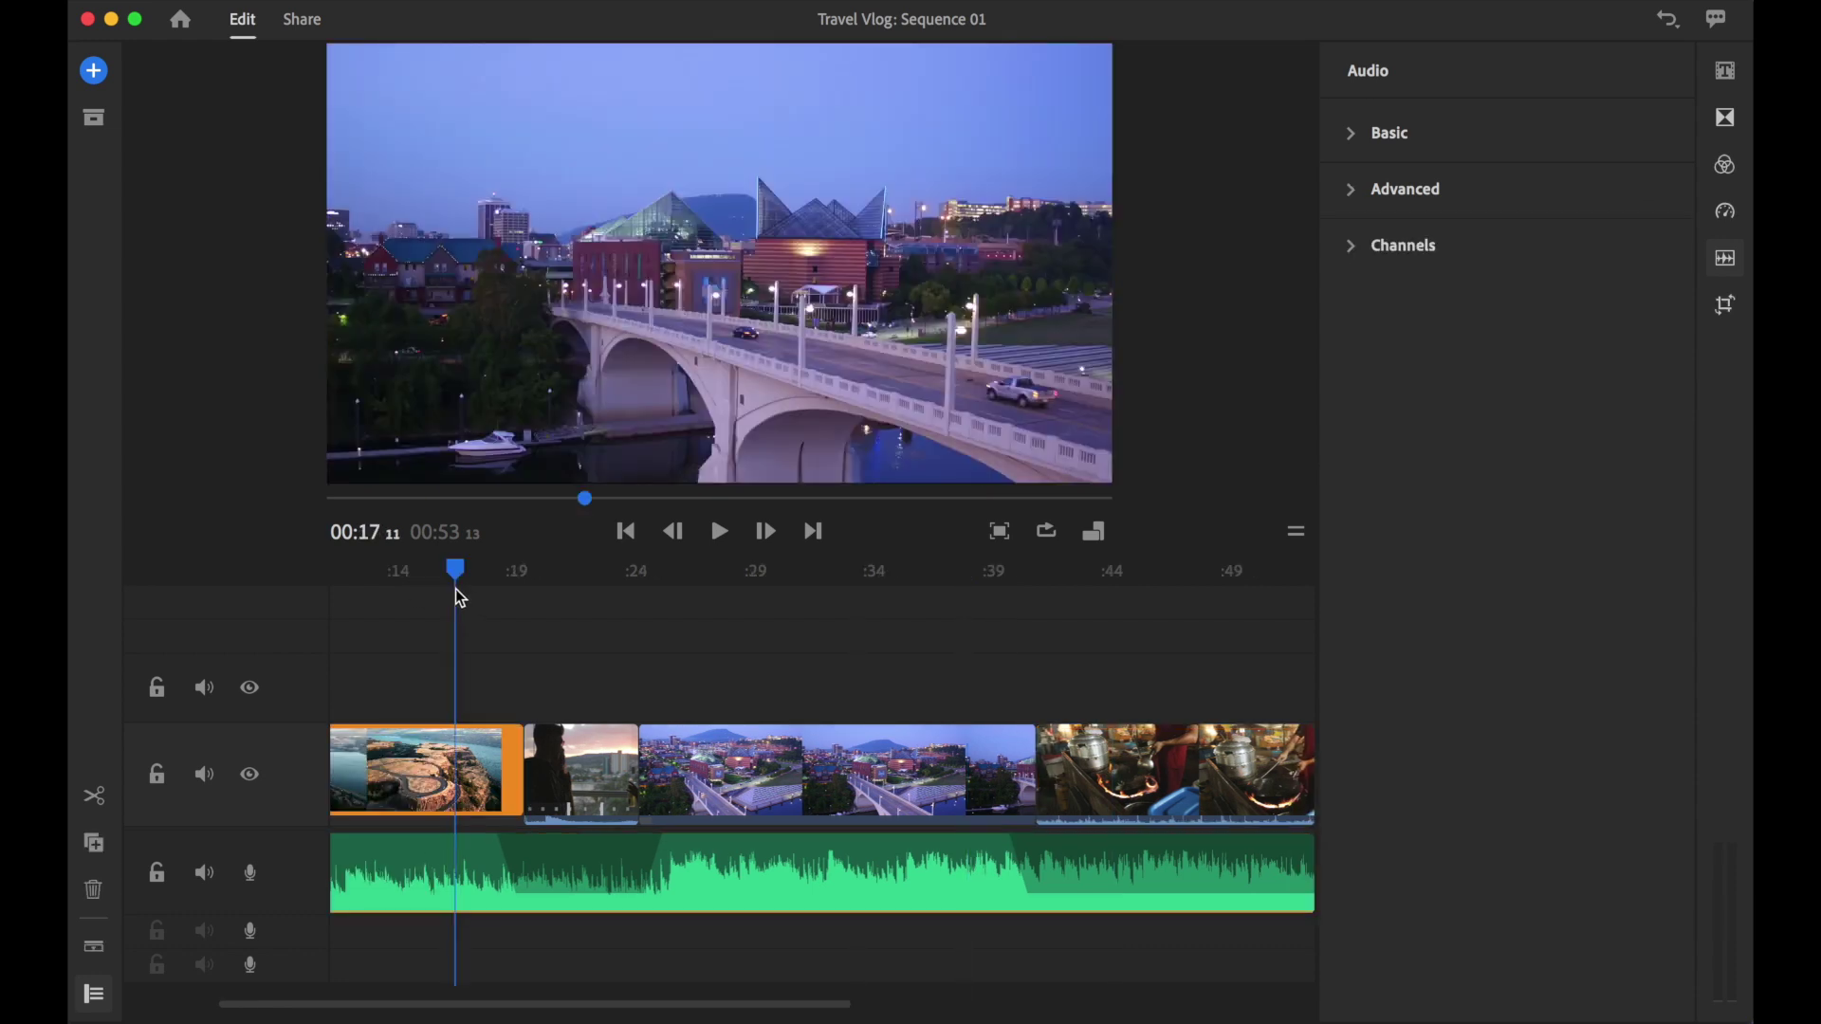
key("space")
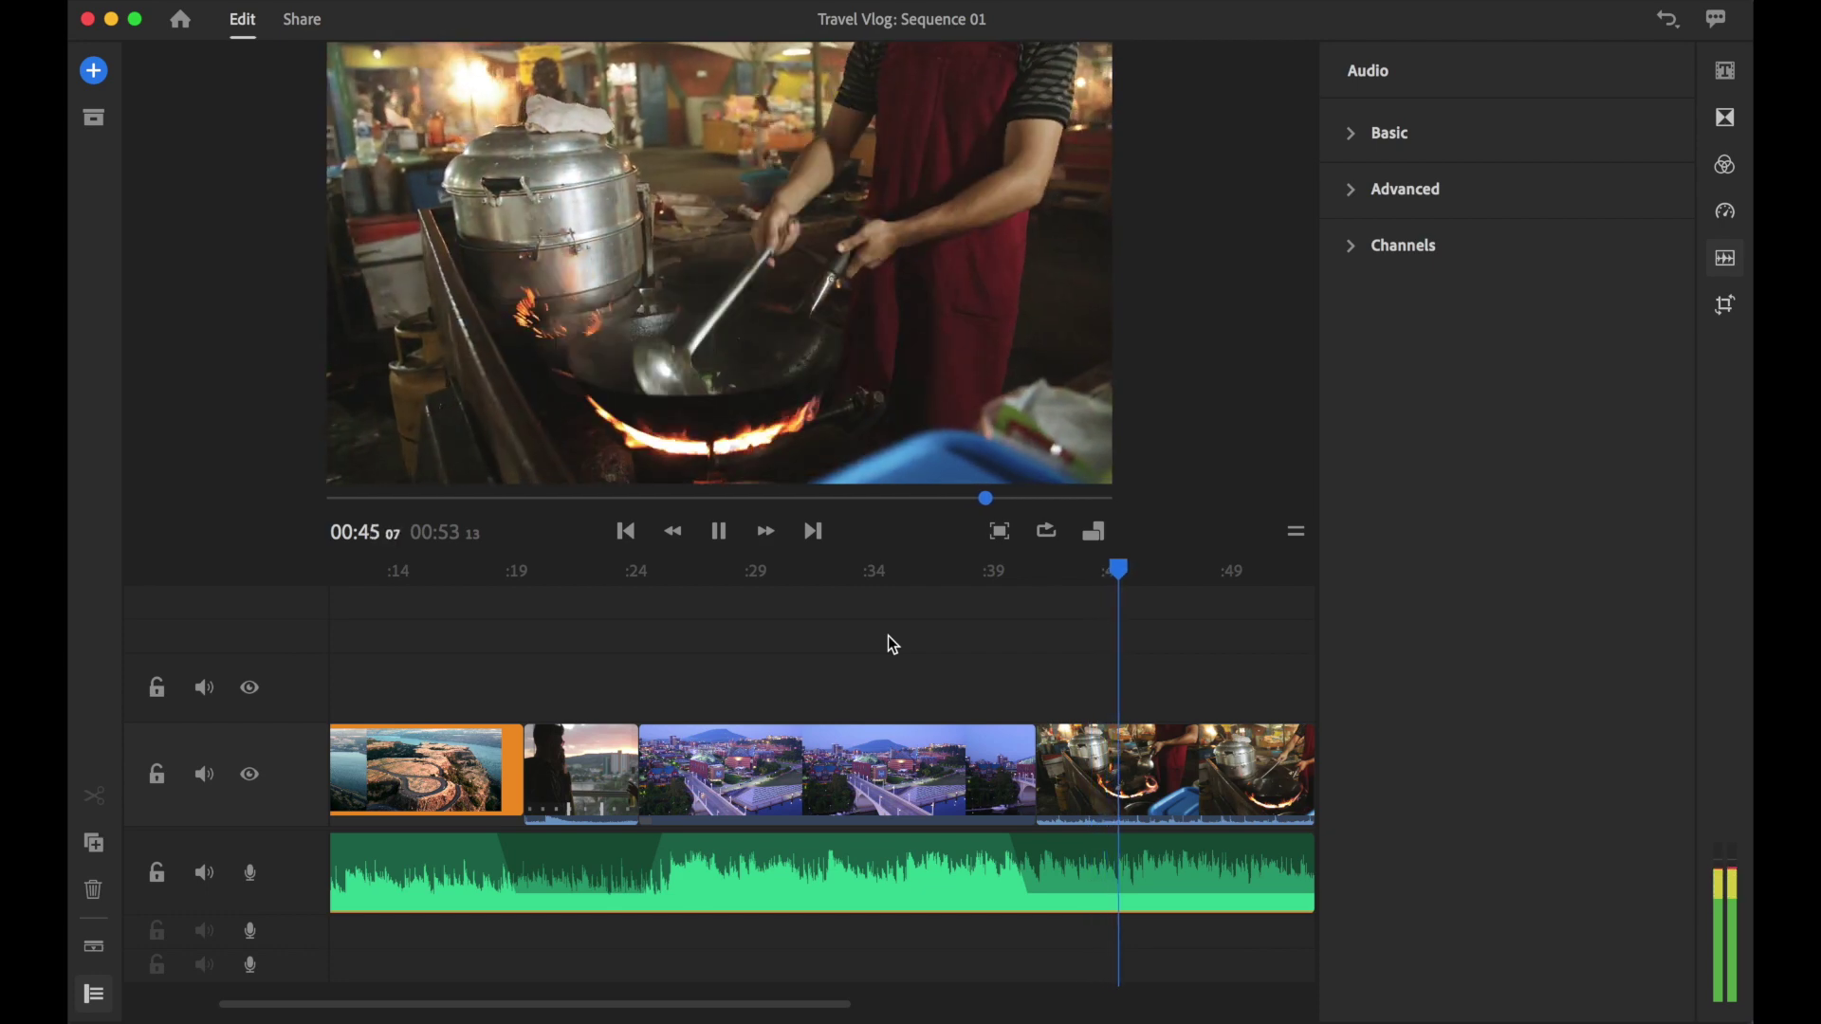
Pause playback at 00:47 after hearing the music dip under the voice clips
left_click(719, 531)
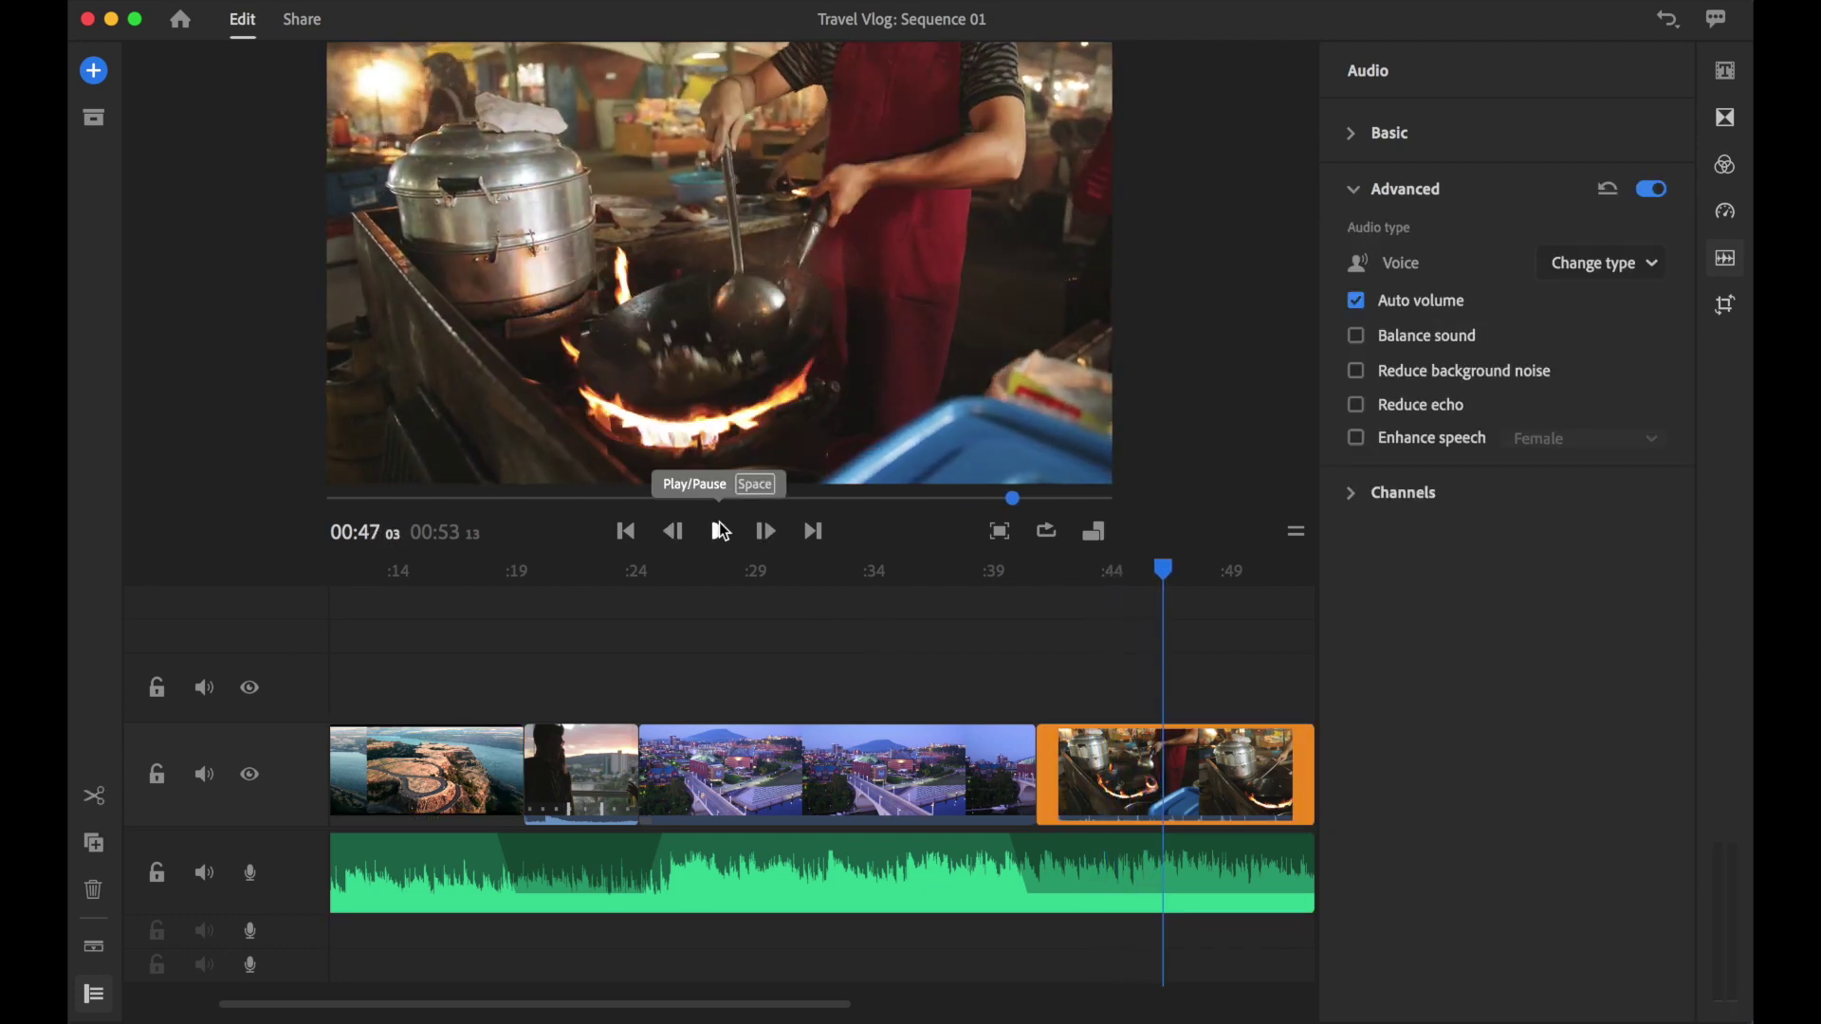